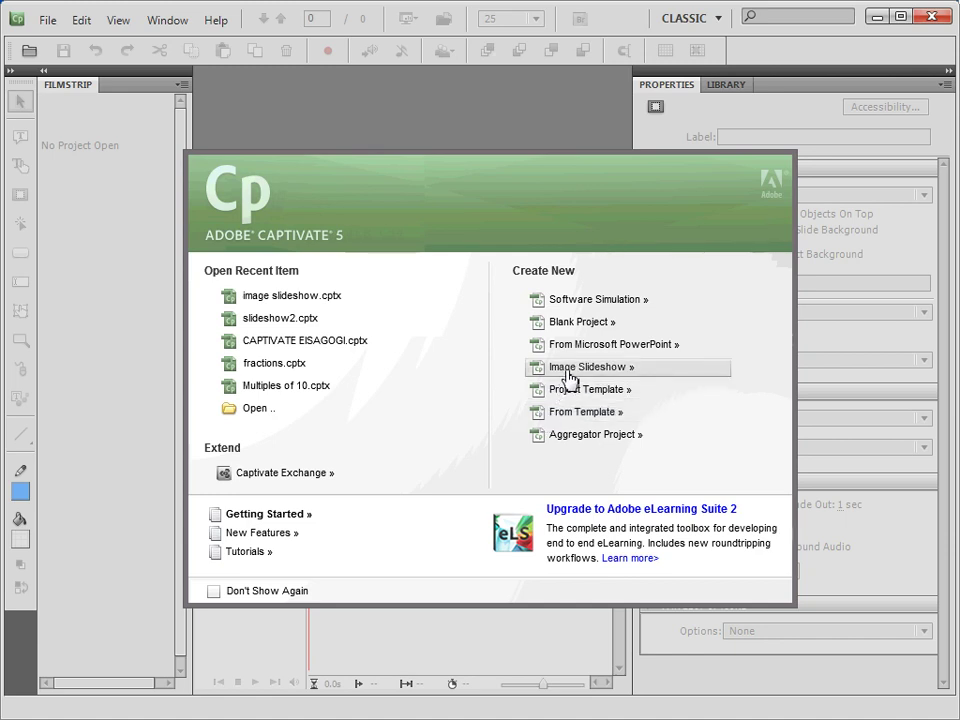
Create a new image slideshow project with a size of 640 x 480.
{"action": "left_click", "coordinate": [569, 372]}
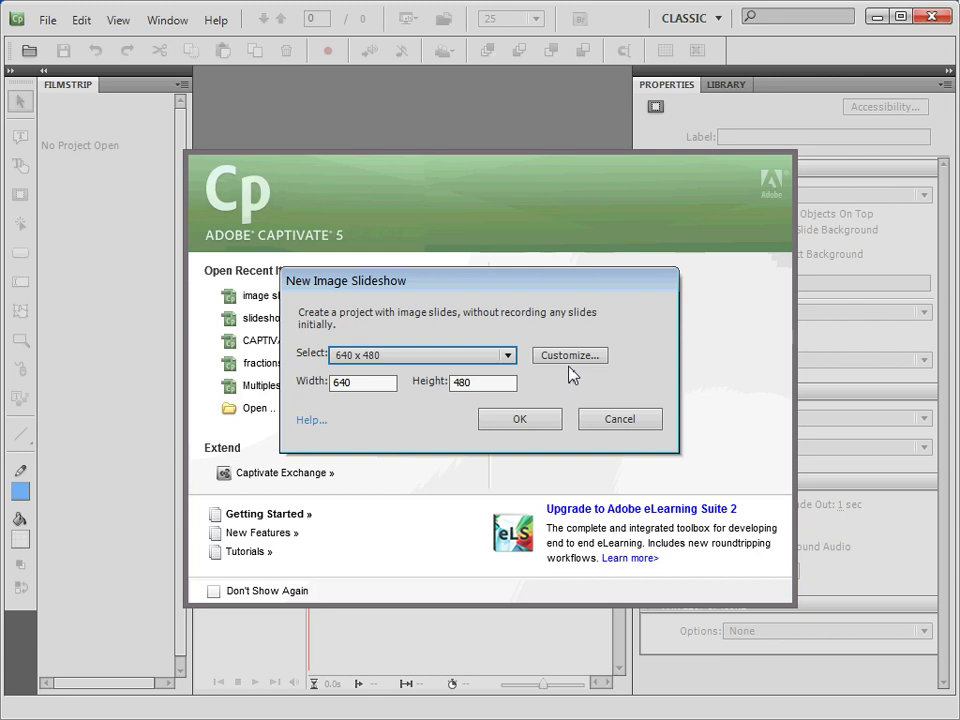
{"action": "left_click", "coordinate": [510, 355]}
{"action": "left_click", "coordinate": [508, 355]}
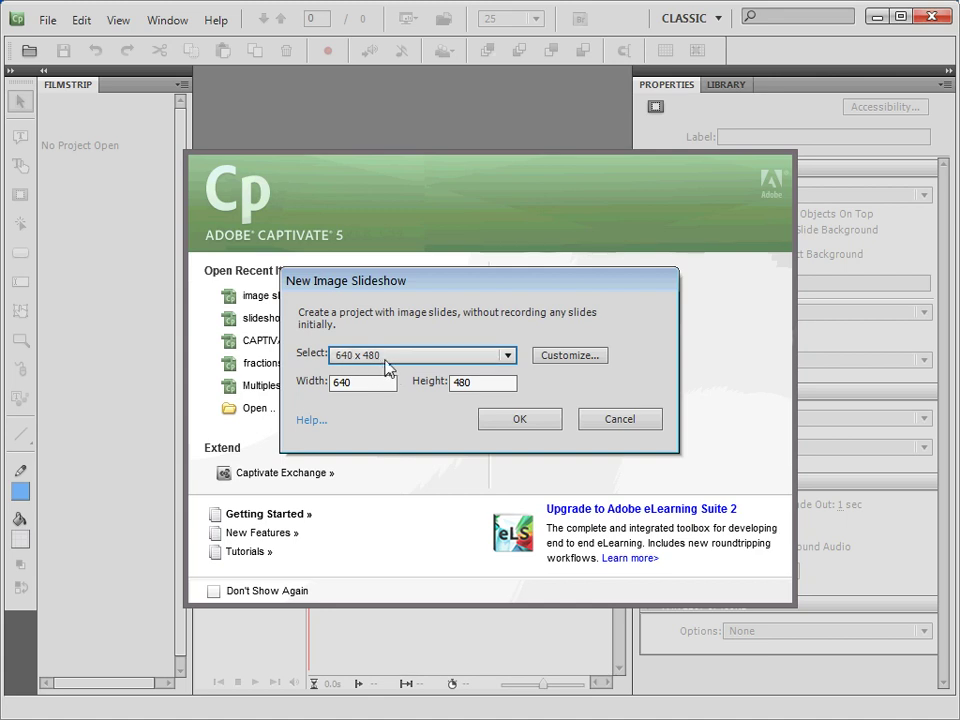
{"action": "left_click", "coordinate": [553, 358]}
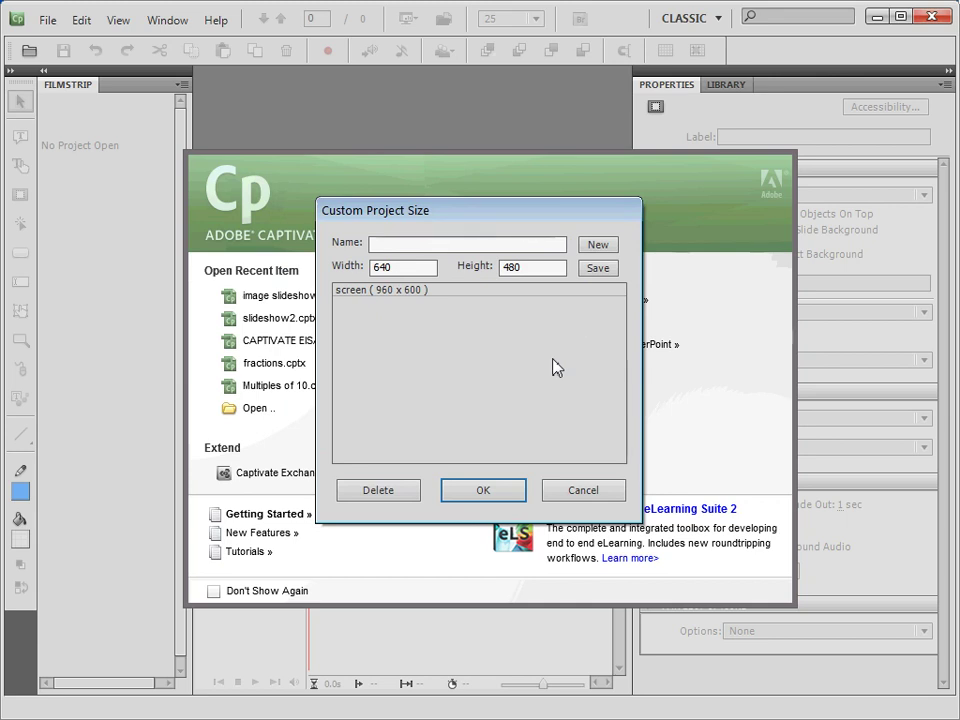
{"action": "left_click", "coordinate": [476, 499]}
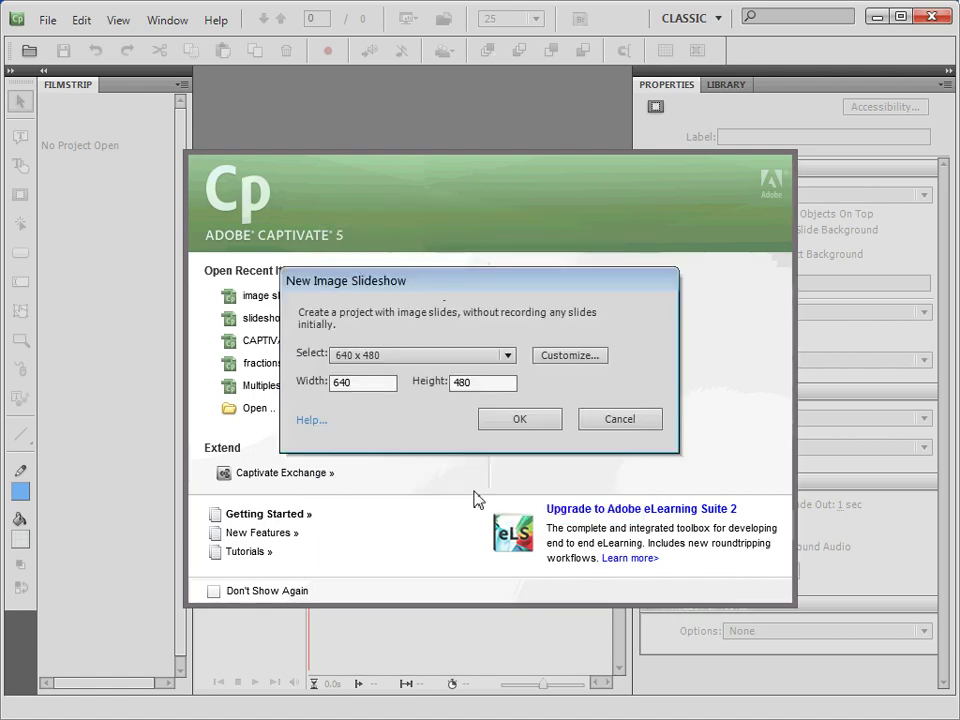
{"action": "left_click", "coordinate": [520, 421]}
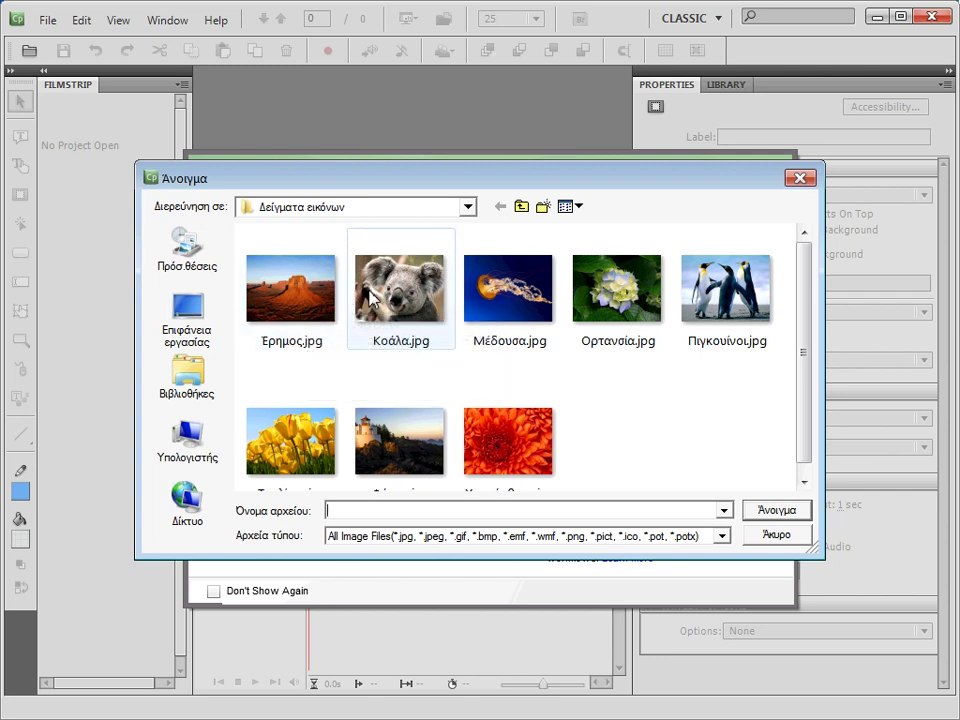
Load all eight sample images, from Desert.jpg through Chrysanthemum.jpg, into the slideshow.
{"action": "left_click", "coordinate": [304, 298]}
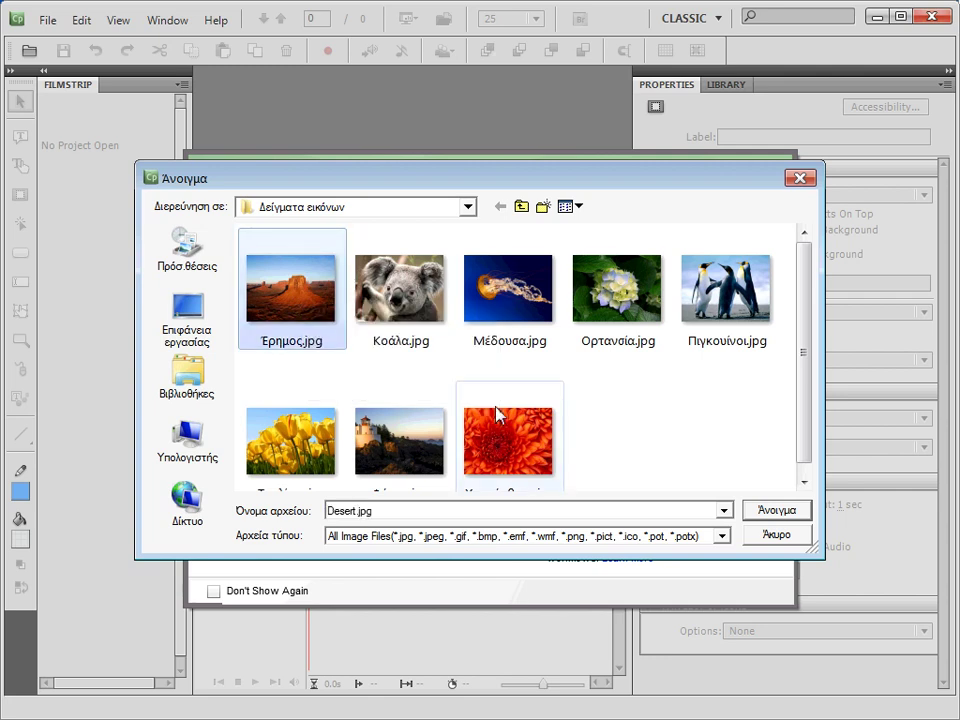
{"action": "left_click", "coordinate": [506, 435], "text": "shift"}
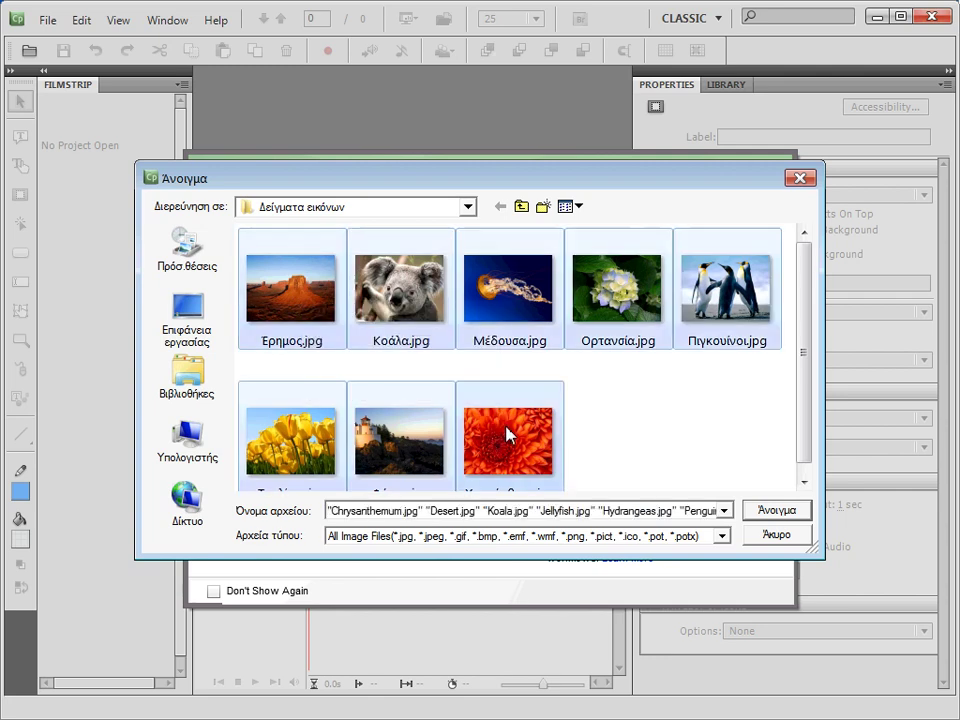
{"action": "left_click", "coordinate": [769, 511]}
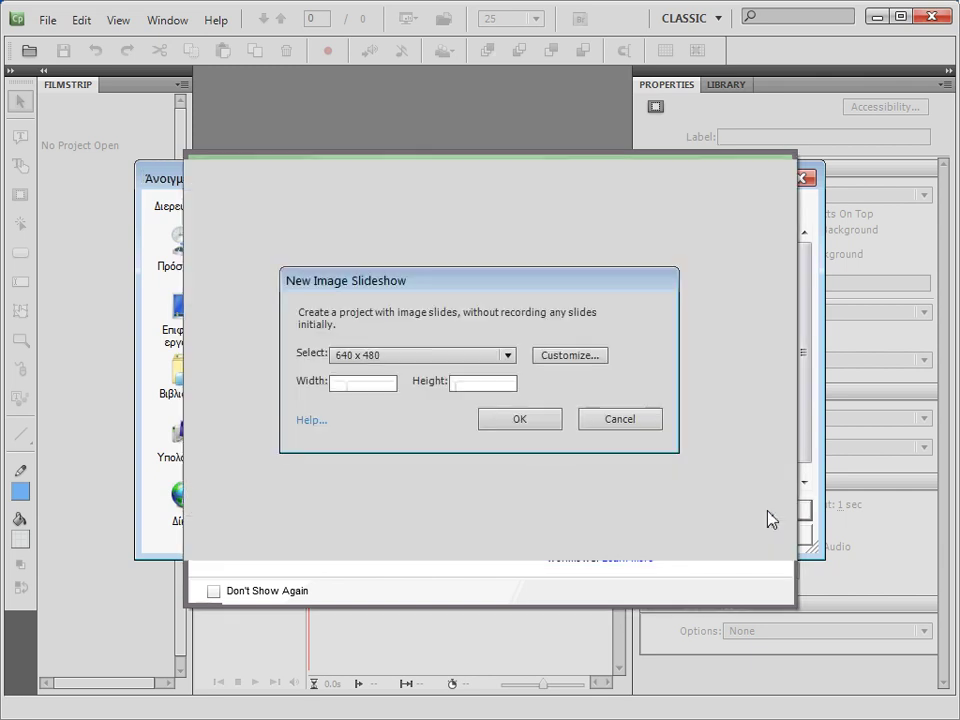
{"action": "left_click", "coordinate": [524, 424]}
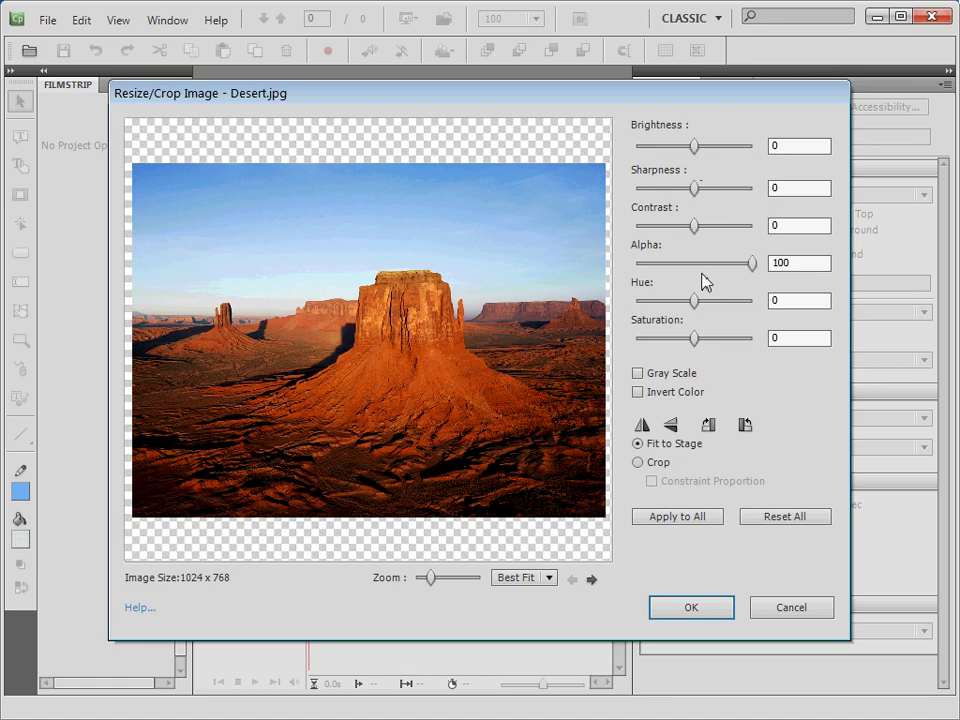
Try the Gray Scale and Invert Color effects on Desert.jpg, switching each one off again.
{"action": "left_click", "coordinate": [638, 374]}
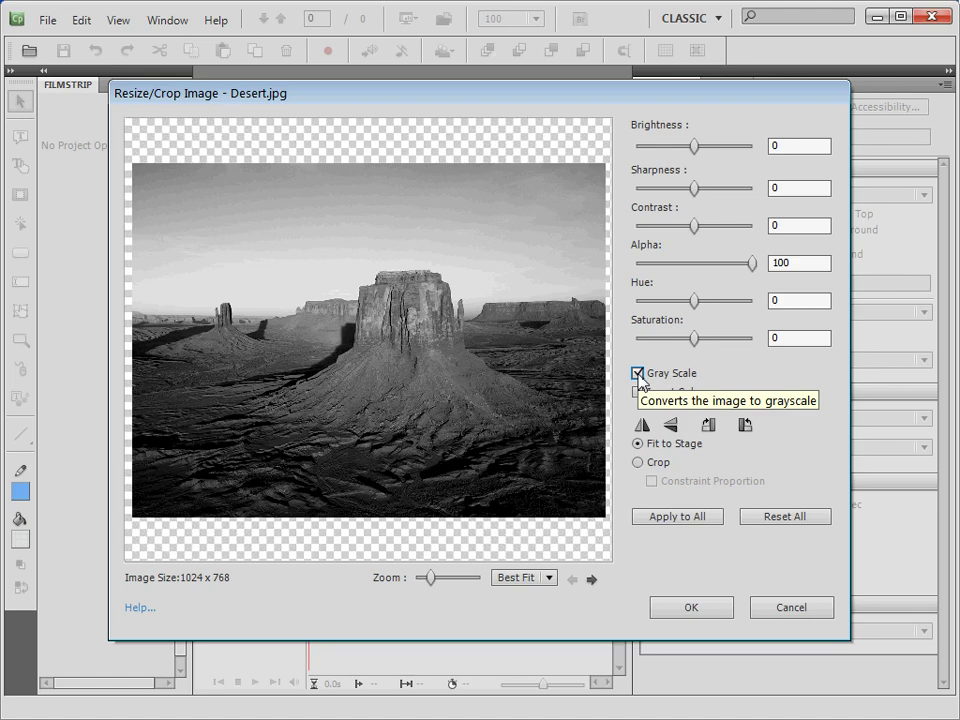
{"action": "left_click", "coordinate": [638, 374]}
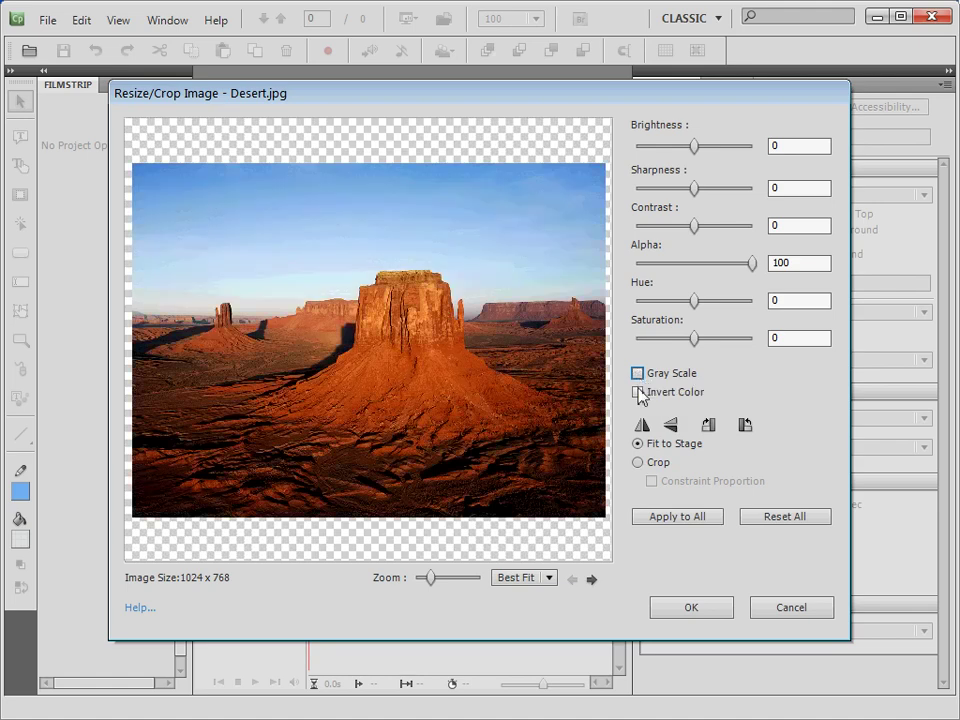
{"action": "left_click", "coordinate": [638, 393]}
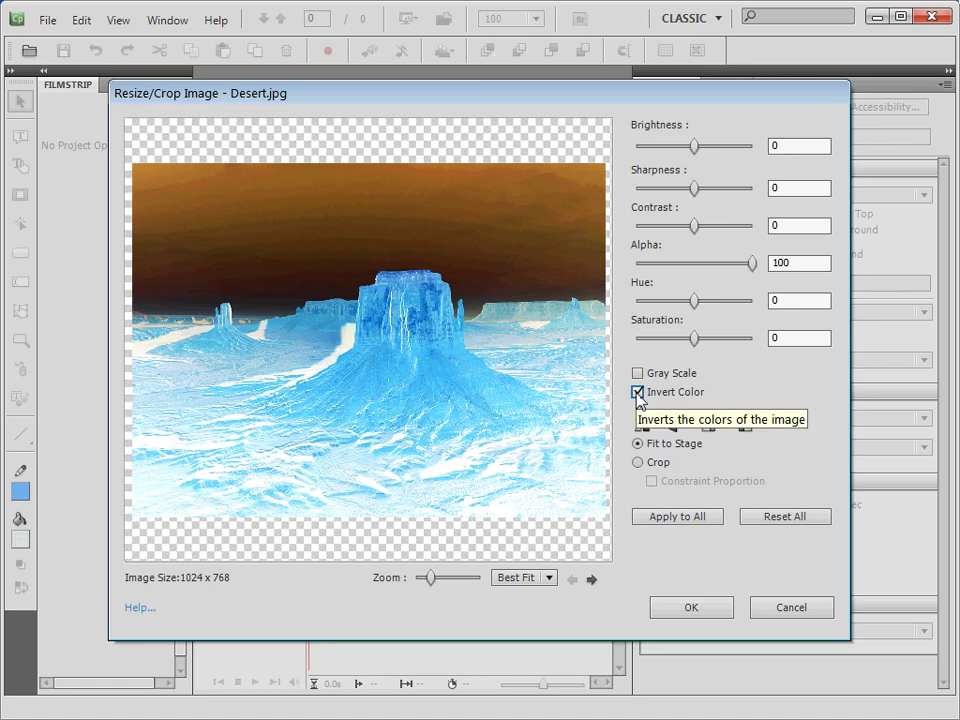
{"action": "left_click", "coordinate": [638, 393]}
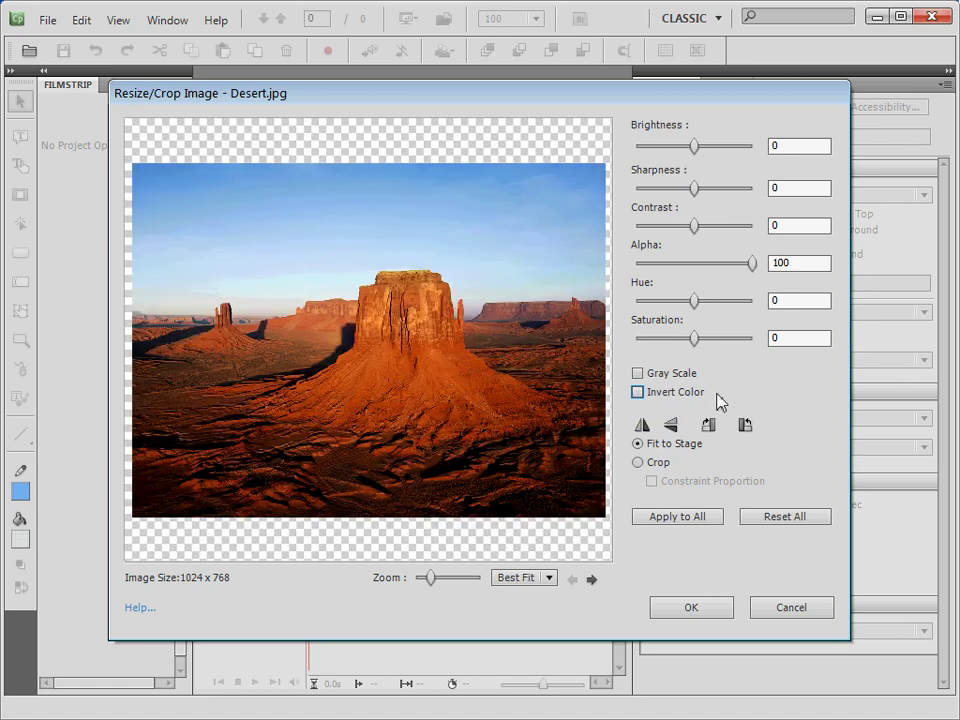
Try flipping Desert.jpg horizontally and vertically and rotating it right, reverting each change.
{"action": "left_click", "coordinate": [642, 425]}
{"action": "left_click", "coordinate": [642, 425]}
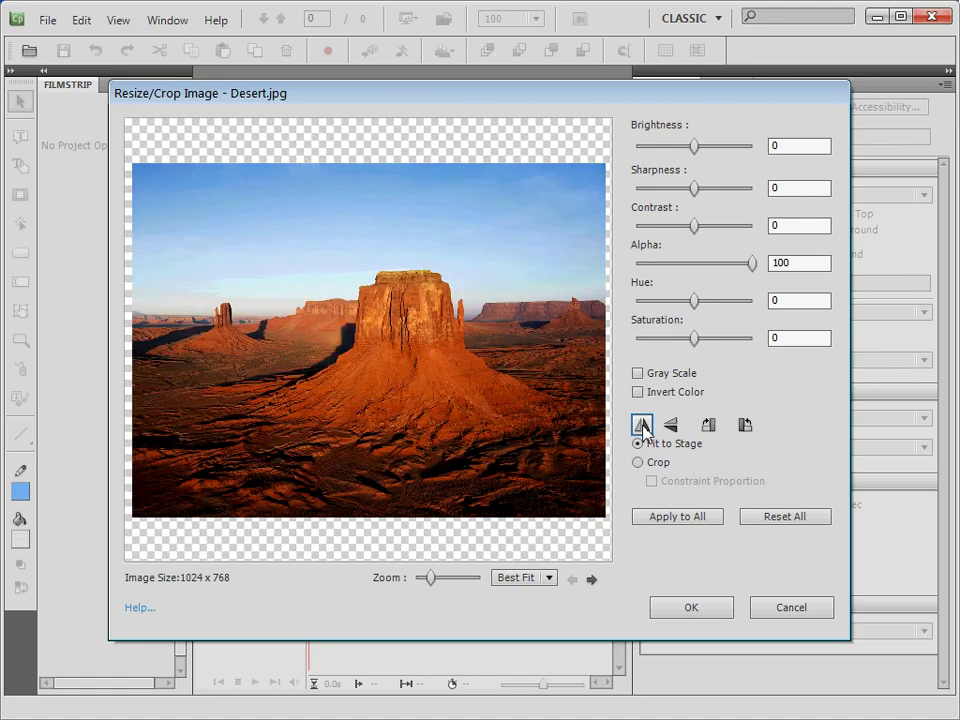
{"action": "left_click", "coordinate": [670, 425]}
{"action": "left_click", "coordinate": [670, 425]}
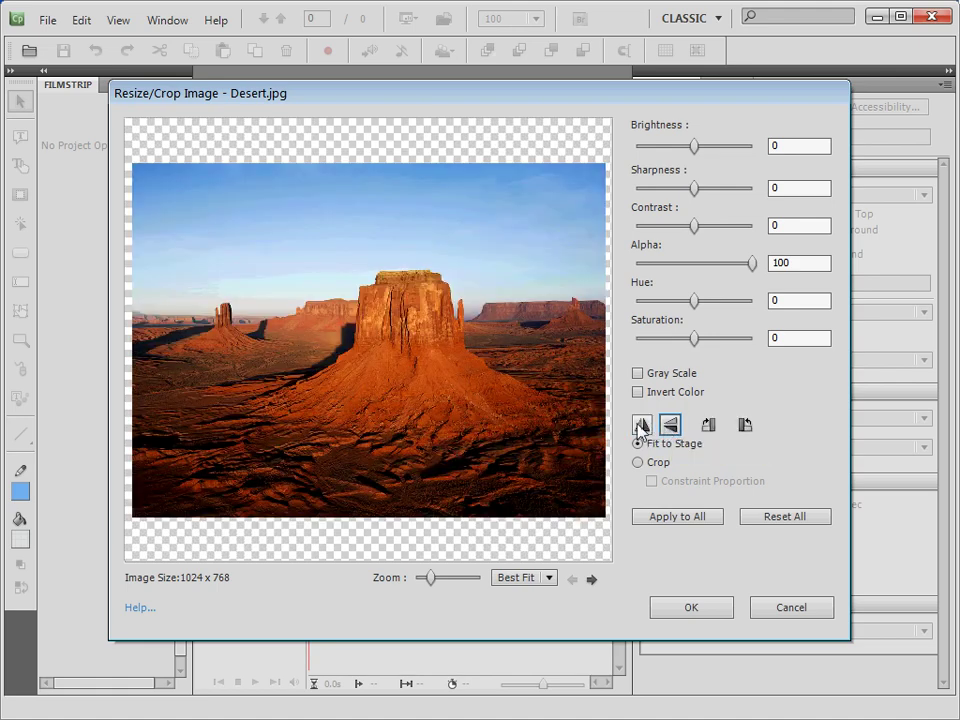
{"action": "left_click", "coordinate": [708, 426]}
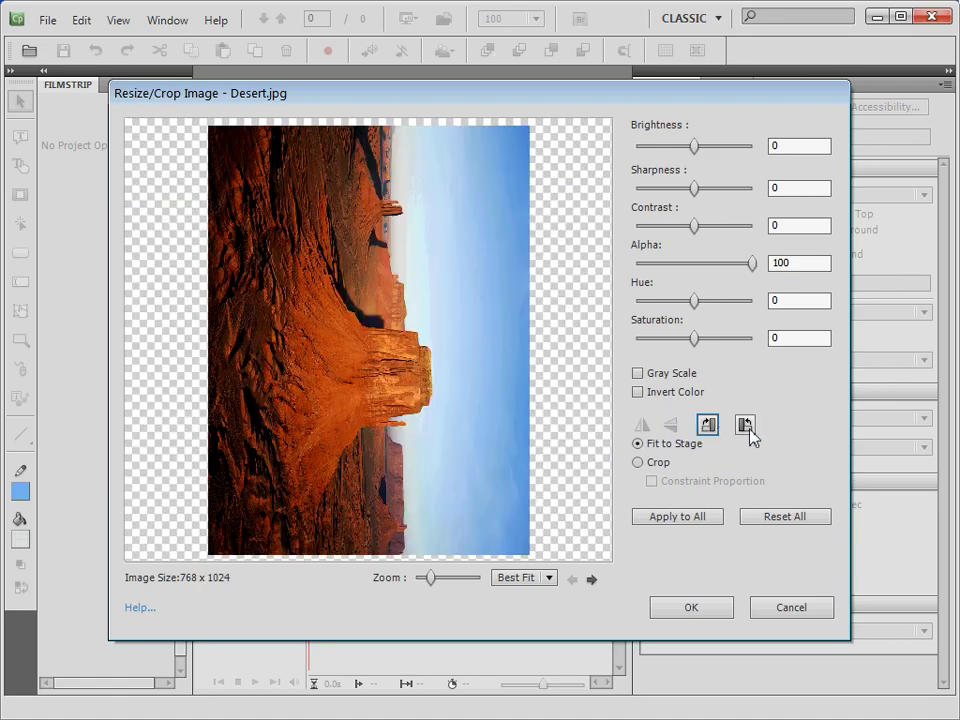
{"action": "left_click", "coordinate": [746, 426]}
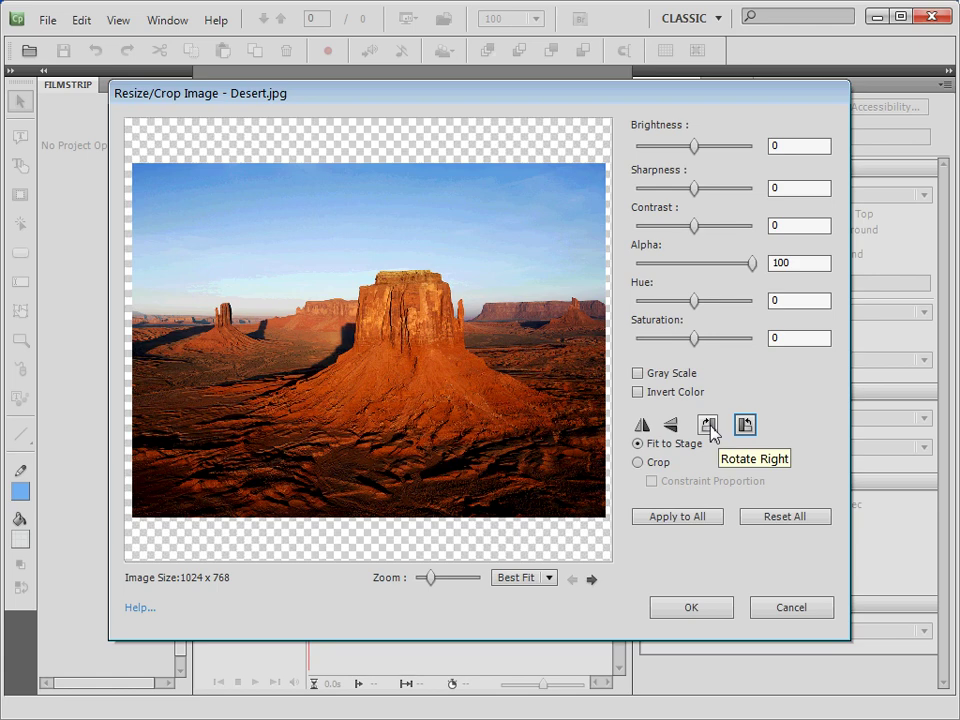
Crop Desert.jpg with constrained proportions to an area of about 838 x 678 around the rock formation.
{"action": "left_click", "coordinate": [638, 463]}
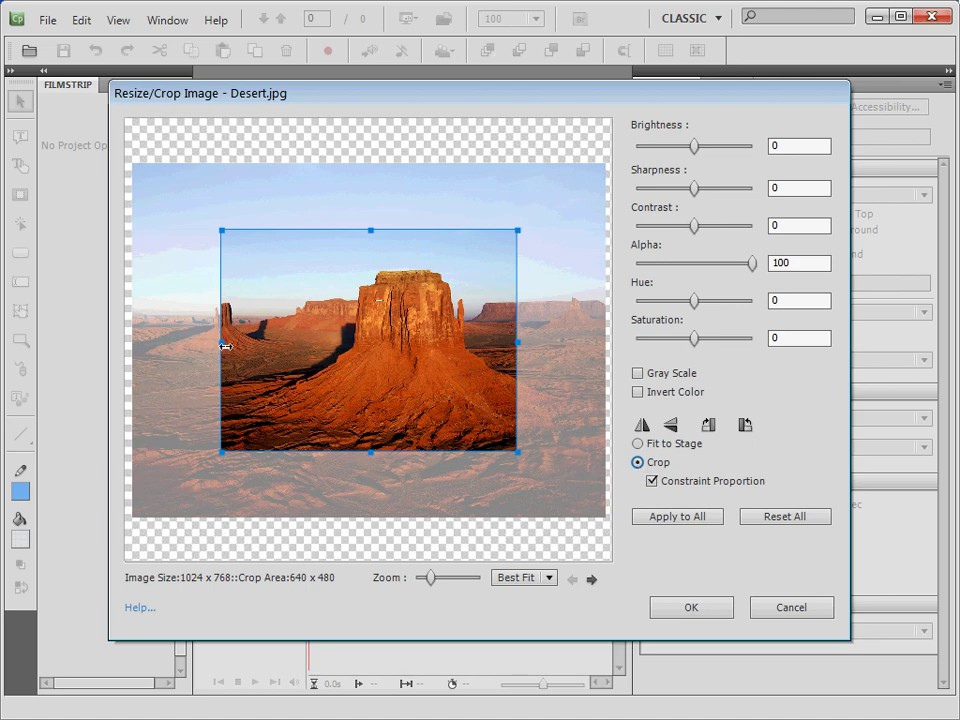
{"action": "left_click_drag", "start_coordinate": [224, 346], "coordinate": [206, 346]}
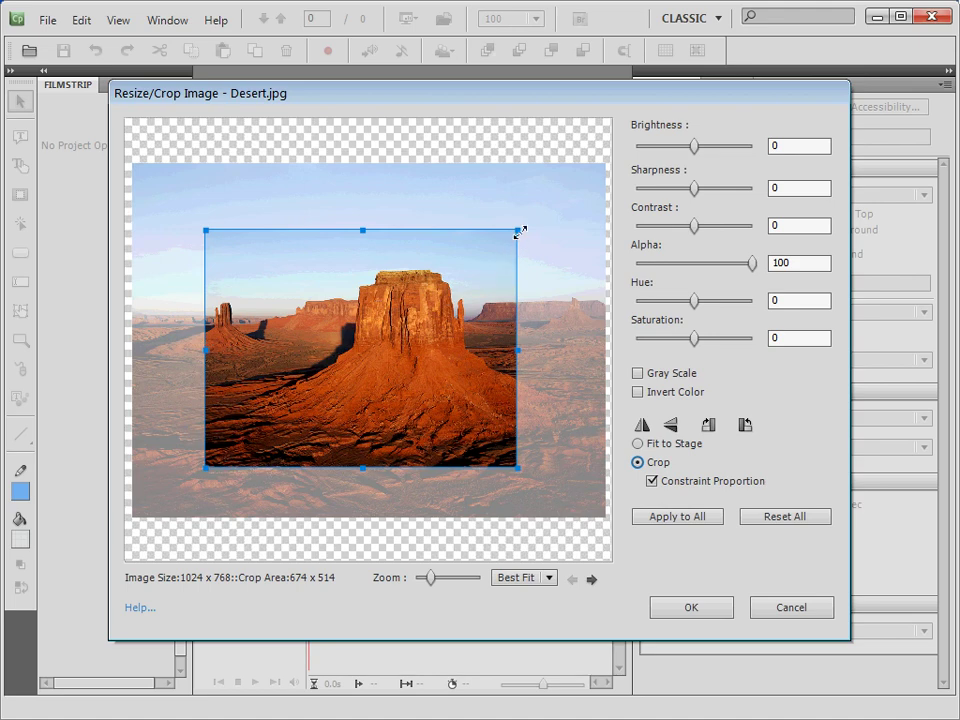
{"action": "left_click_drag", "start_coordinate": [518, 229], "coordinate": [567, 181]}
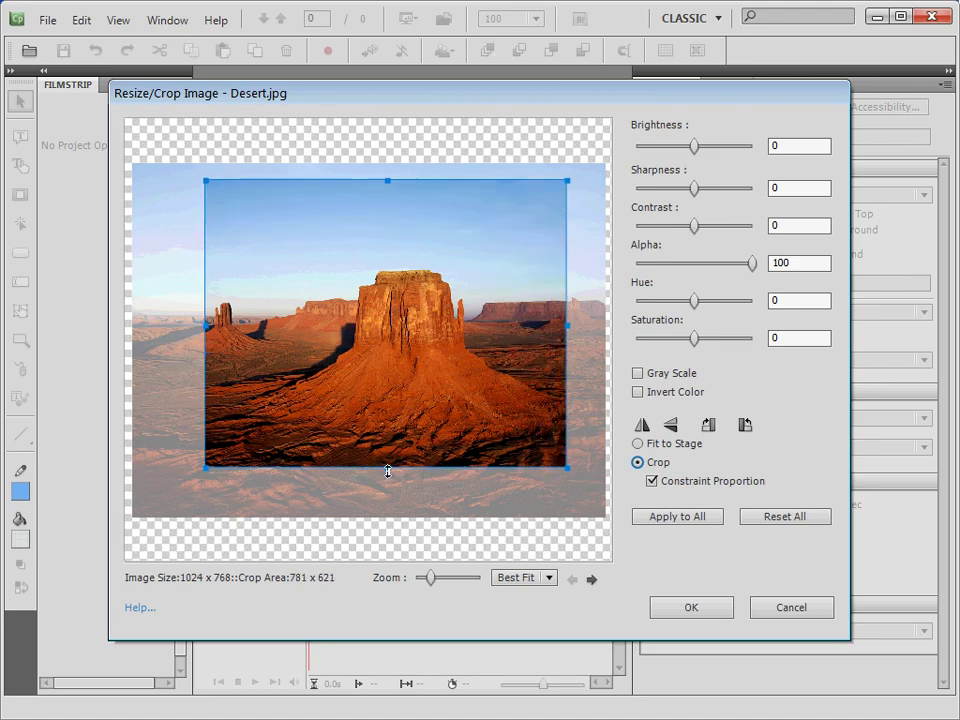
{"action": "left_click_drag", "start_coordinate": [388, 470], "coordinate": [381, 495]}
{"action": "left_click_drag", "start_coordinate": [371, 336], "coordinate": [347, 340]}
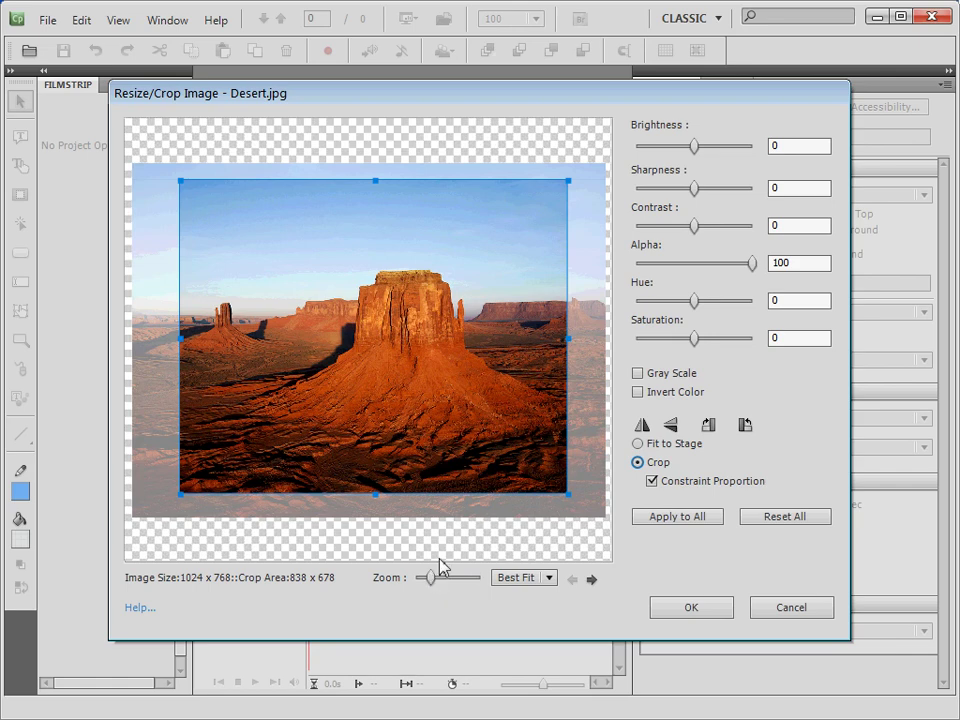
Examine Koala.jpg at 43%, 75% and 33% zoom, and return the preview to Best Fit.
{"action": "left_click", "coordinate": [592, 580]}
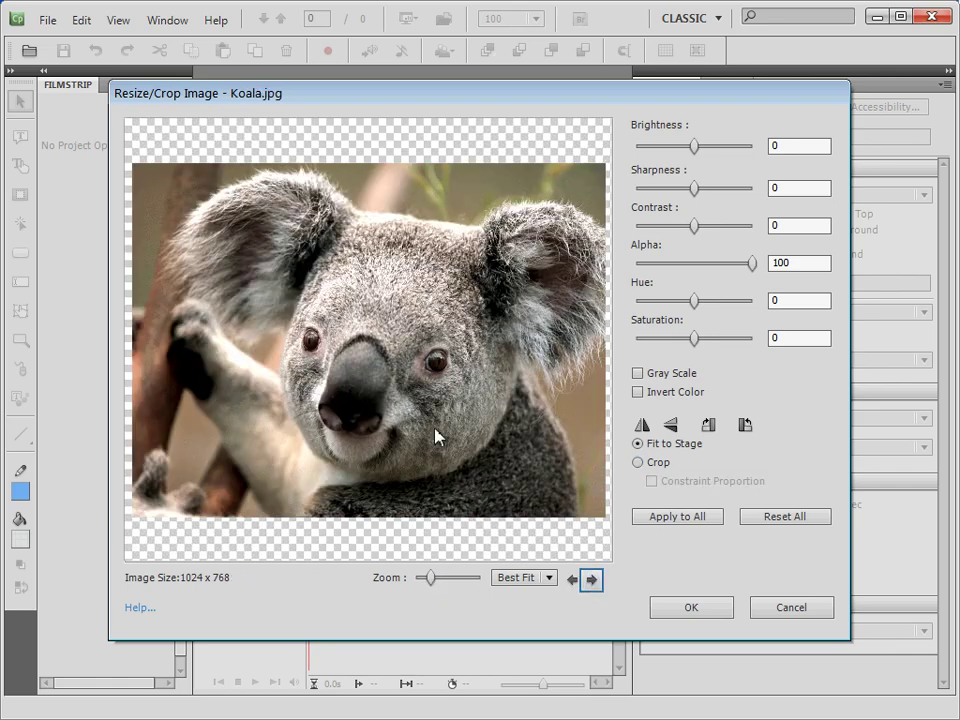
{"action": "left_click", "coordinate": [433, 580]}
{"action": "left_click_drag", "start_coordinate": [430, 582], "coordinate": [427, 579]}
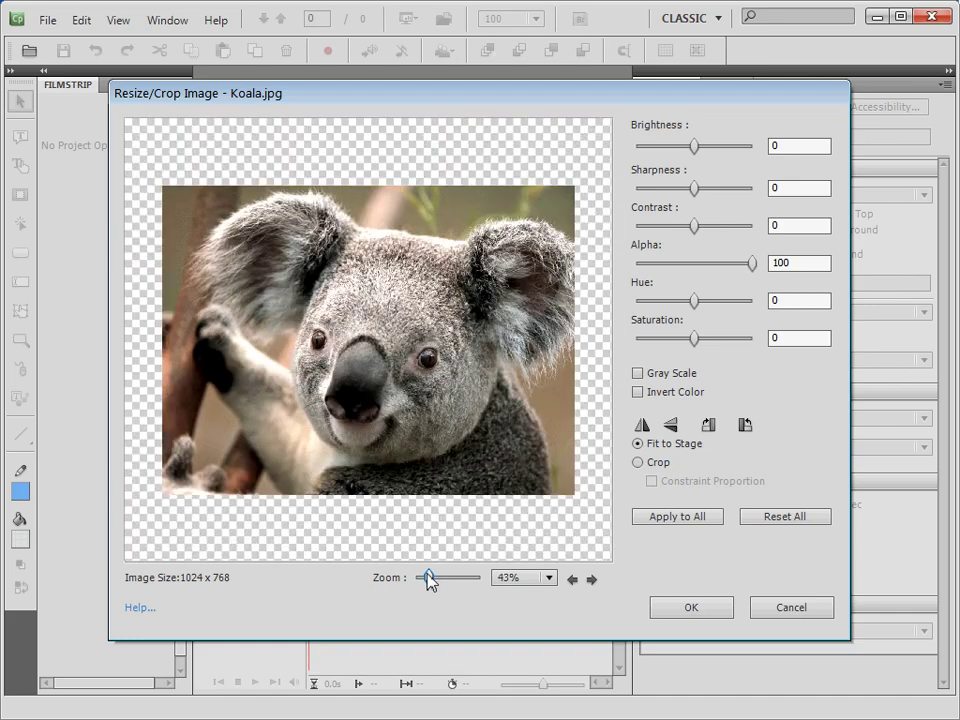
{"action": "left_click", "coordinate": [549, 579]}
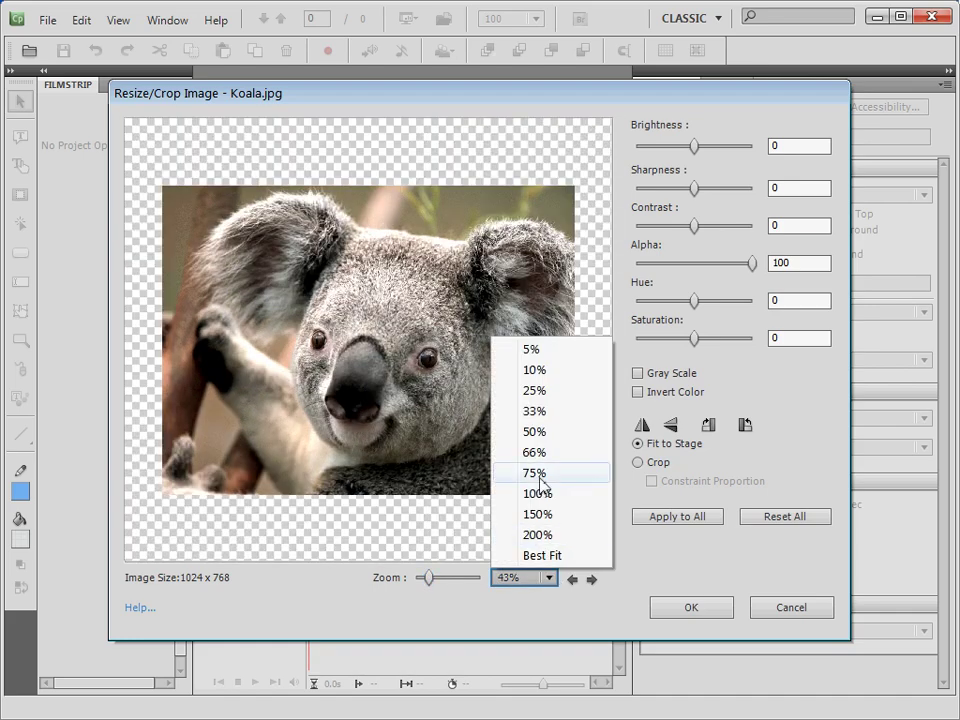
{"action": "left_click", "coordinate": [540, 474]}
{"action": "left_click", "coordinate": [549, 579]}
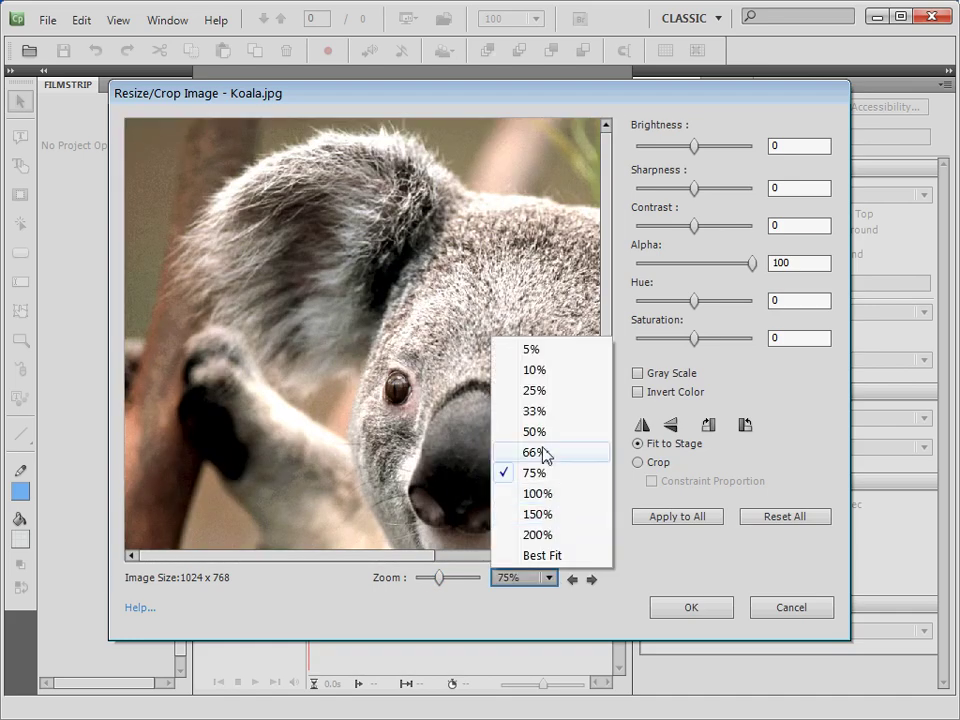
{"action": "left_click", "coordinate": [542, 419]}
{"action": "left_click", "coordinate": [549, 579]}
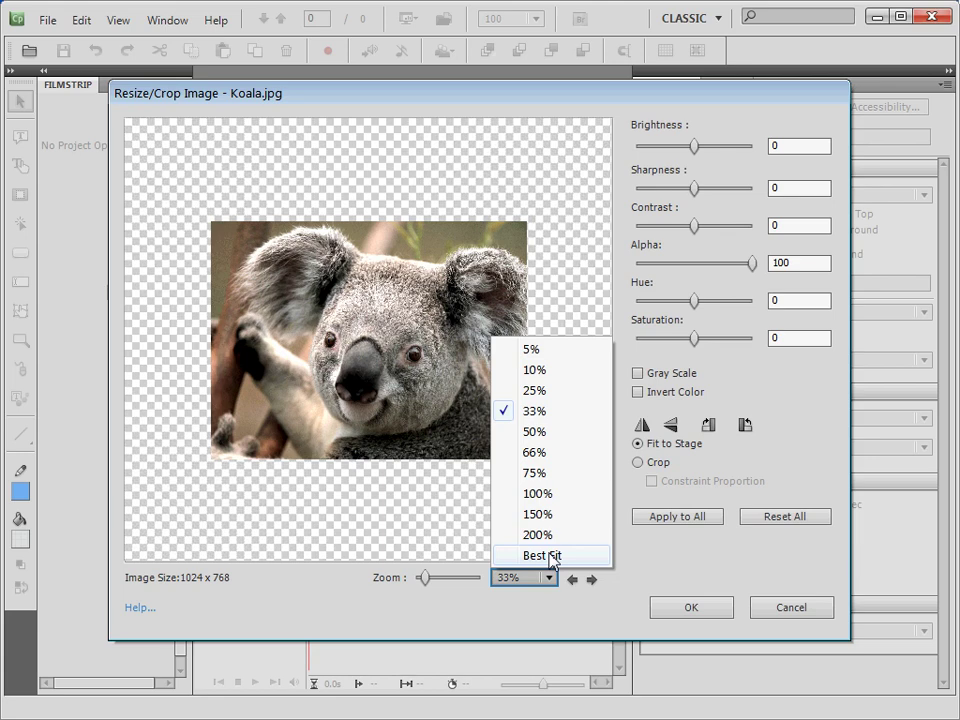
{"action": "left_click", "coordinate": [552, 557]}
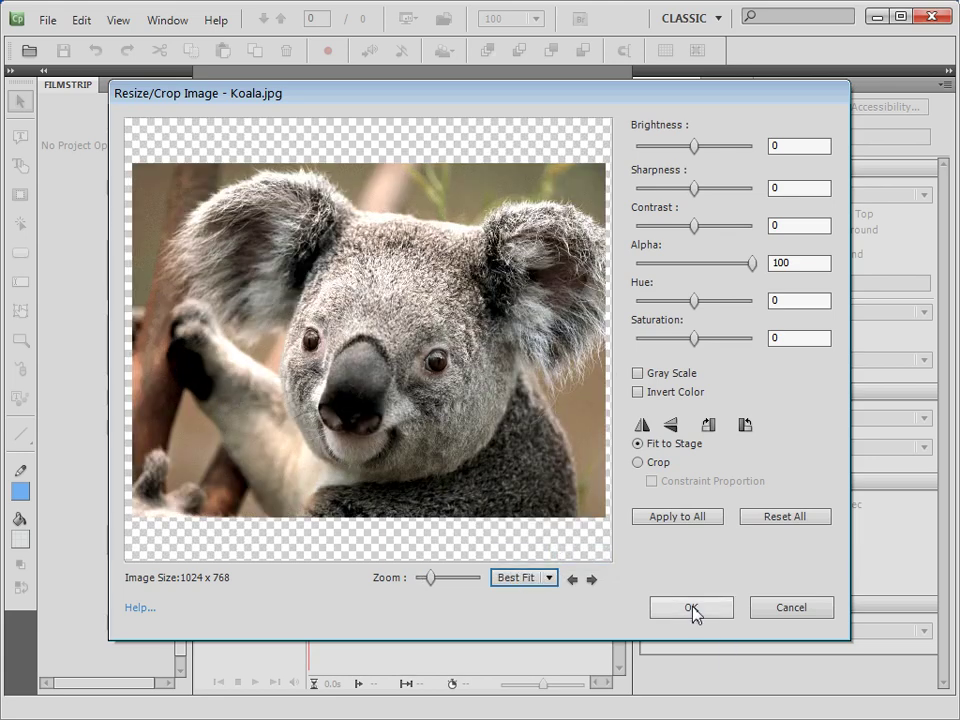
Review the remaining images forward to Chrysanthemum.jpg and back to Hydrangeas.jpg, and accept the image settings to build the slides.
{"action": "left_click", "coordinate": [594, 582]}
{"action": "left_click", "coordinate": [594, 582]}
{"action": "left_click", "coordinate": [594, 582]}
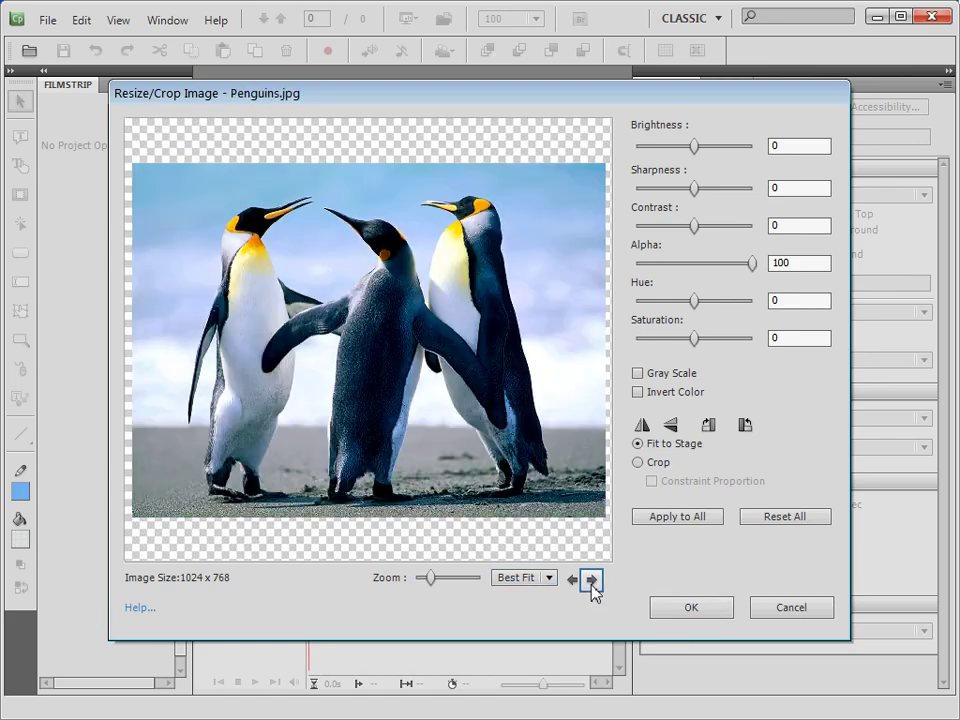
{"action": "left_click", "coordinate": [592, 580]}
{"action": "left_click", "coordinate": [592, 580]}
{"action": "left_click", "coordinate": [592, 580]}
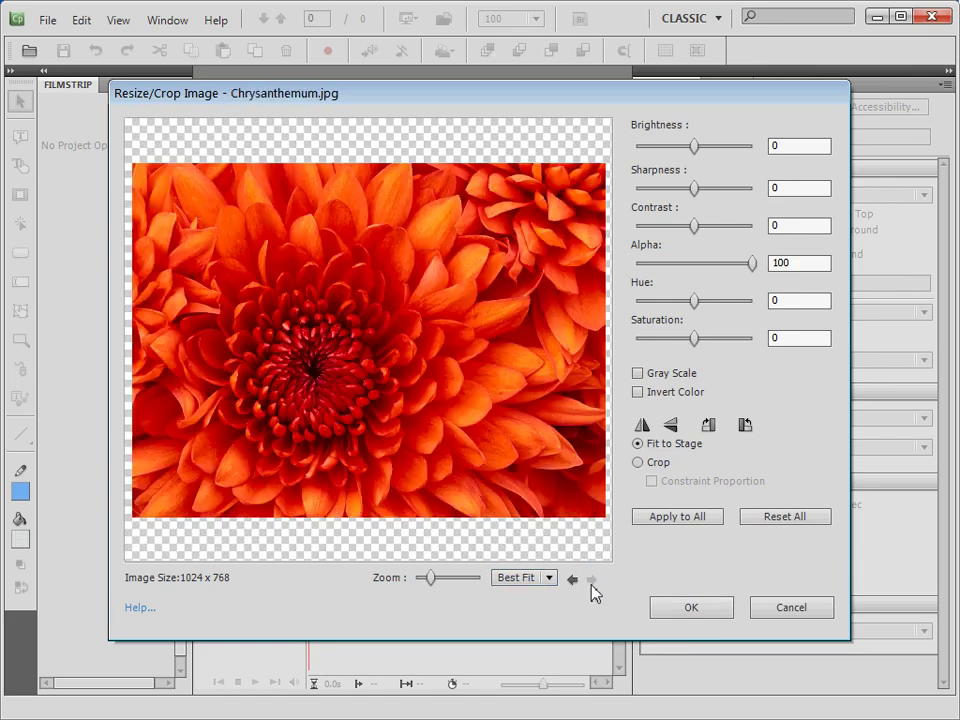
{"action": "left_click", "coordinate": [573, 583]}
{"action": "left_click", "coordinate": [573, 583]}
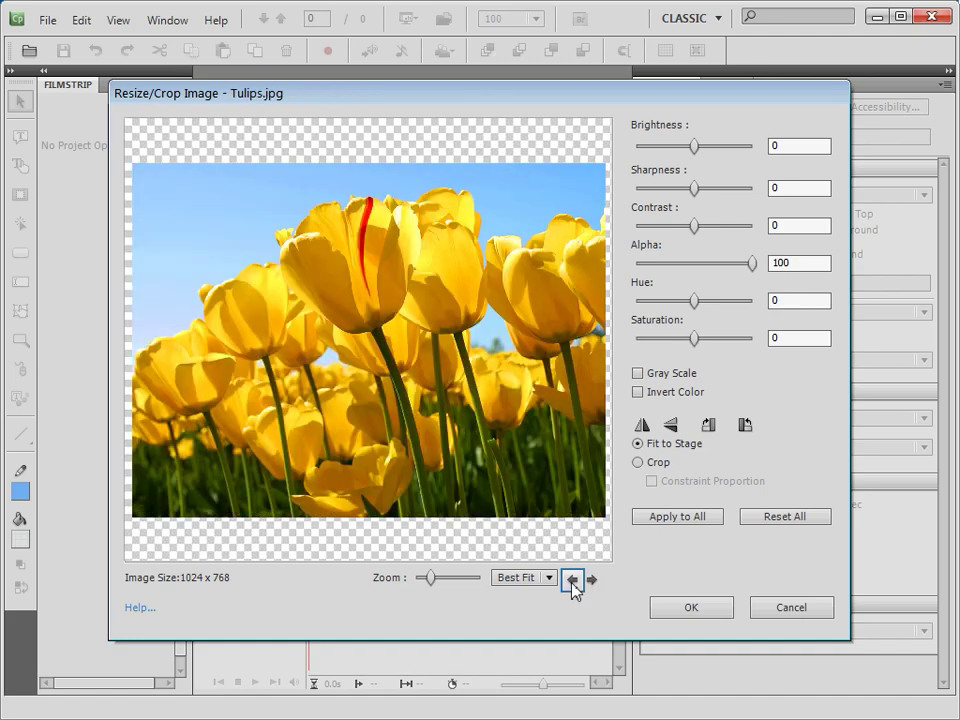
{"action": "left_click", "coordinate": [573, 583]}
{"action": "left_click", "coordinate": [573, 583]}
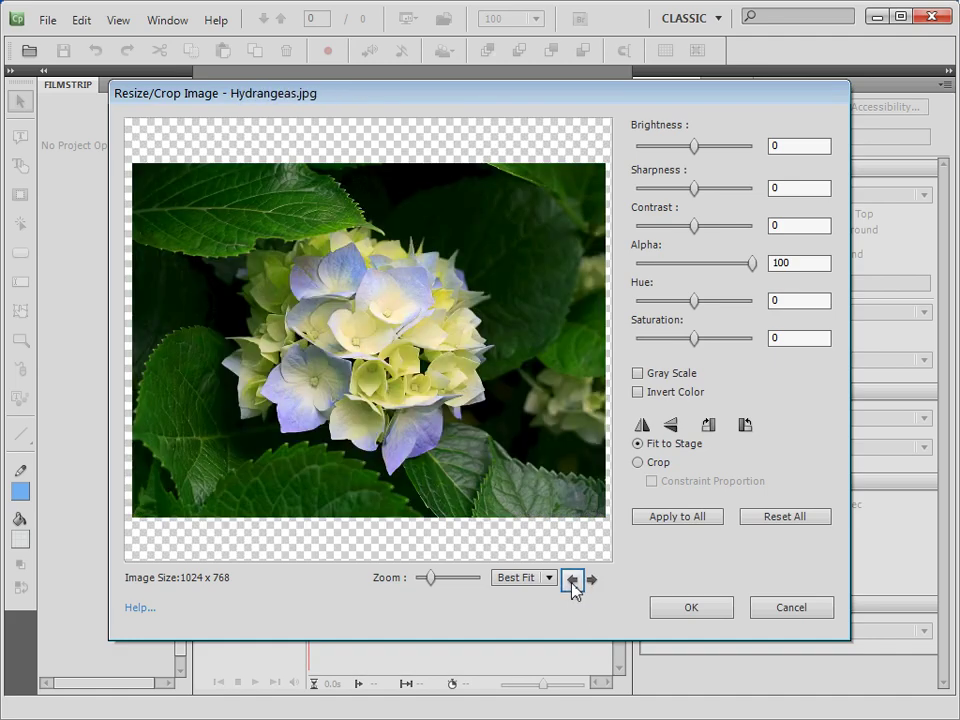
{"action": "left_click", "coordinate": [693, 610]}
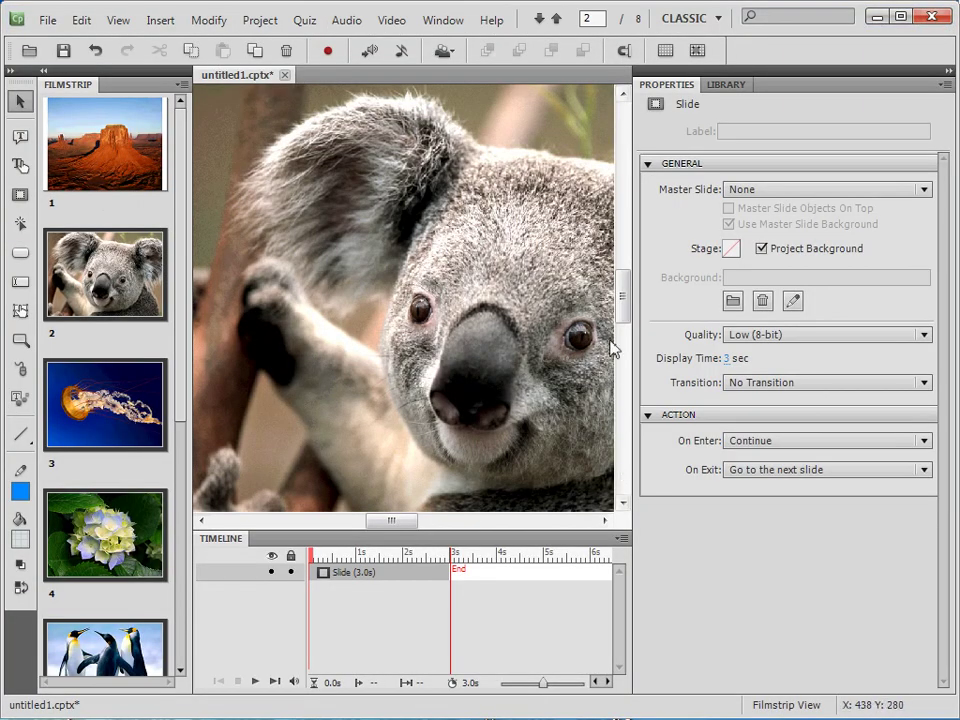
Apply the Blinds transition to slide 1, the desert image.
{"action": "left_click", "coordinate": [83, 145]}
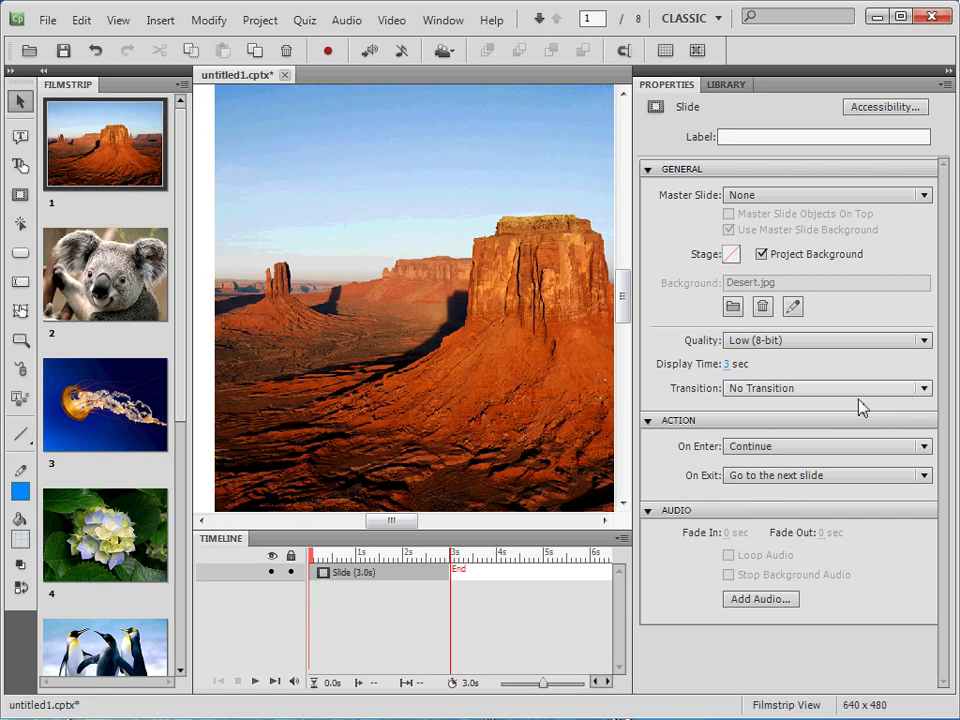
{"action": "left_click", "coordinate": [925, 389]}
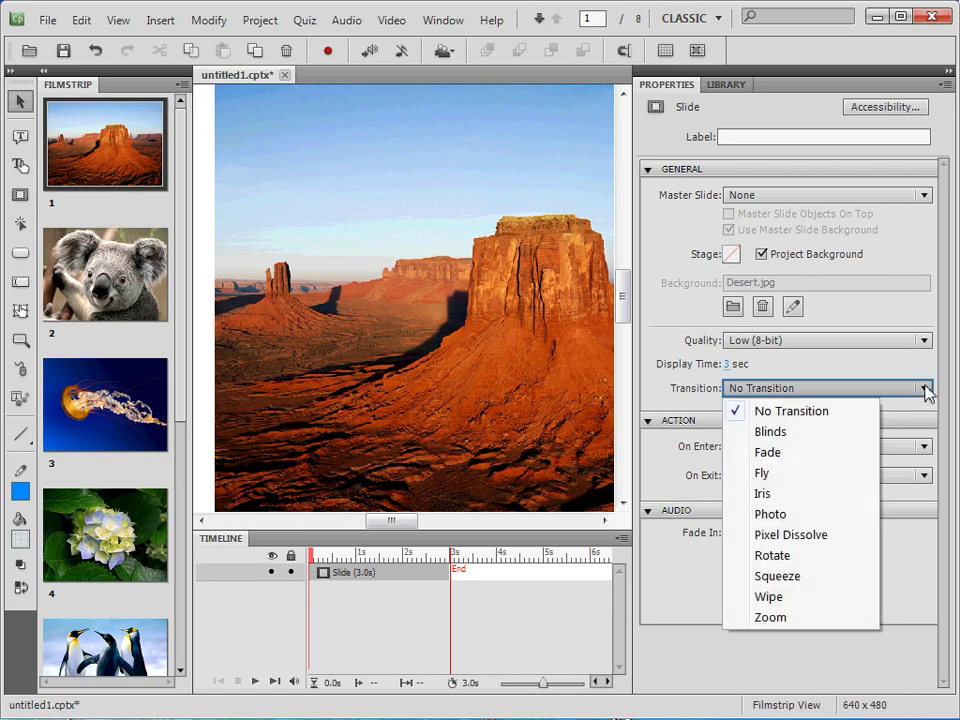
{"action": "left_click", "coordinate": [799, 432]}
Apply the Fade transition to slide 2, the koala, and the Fly transition to slide 3, the jellyfish.
{"action": "left_click", "coordinate": [124, 257]}
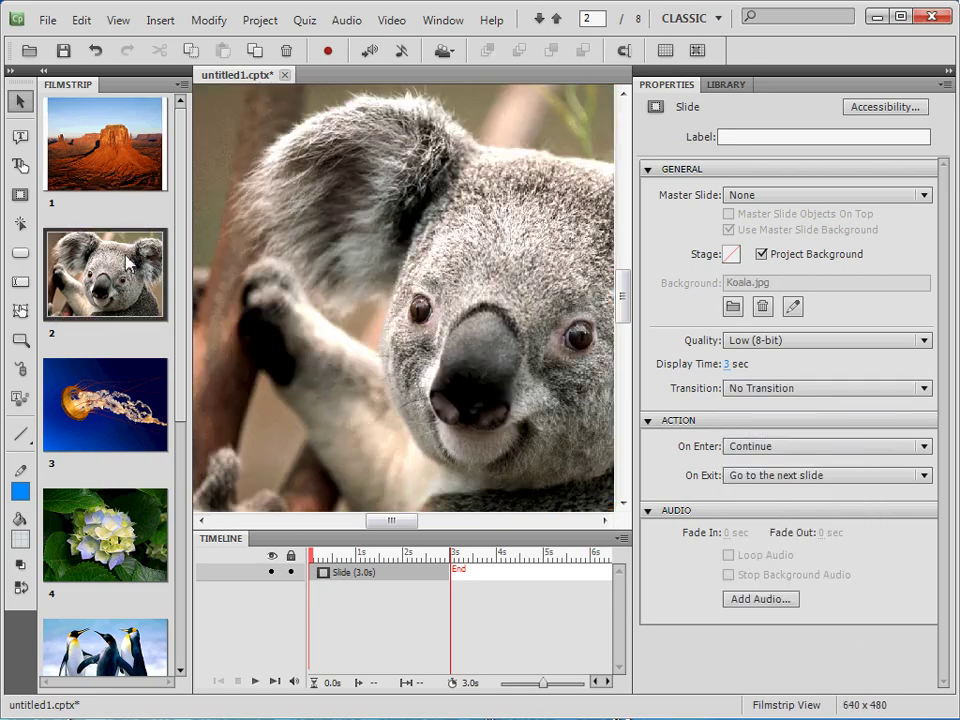
{"action": "left_click", "coordinate": [925, 389]}
{"action": "left_click", "coordinate": [827, 452]}
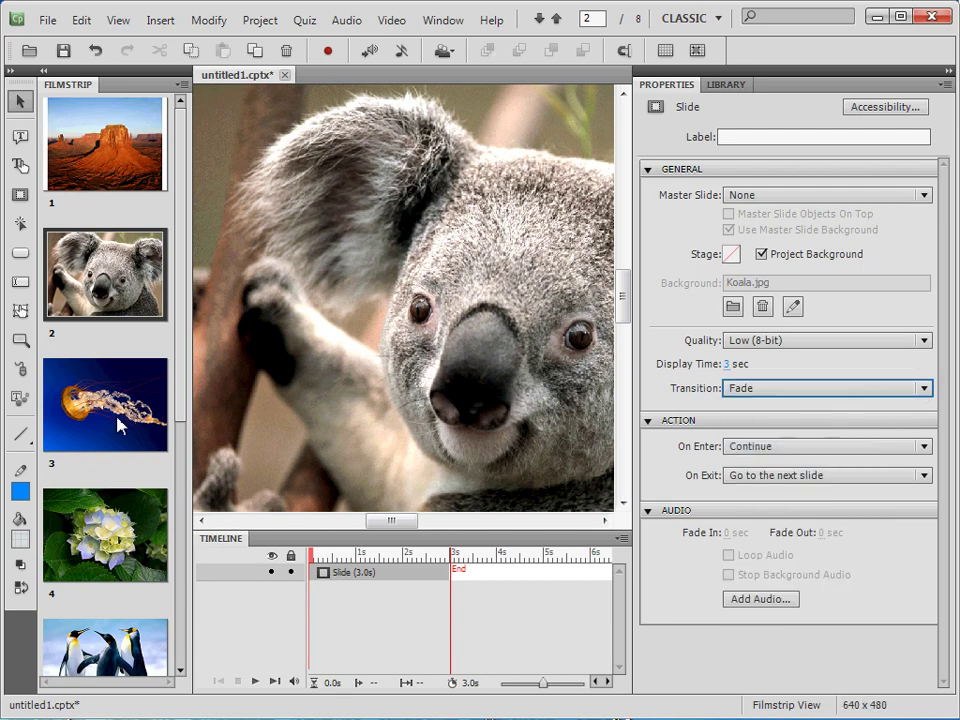
{"action": "left_click", "coordinate": [118, 420]}
{"action": "left_click", "coordinate": [925, 389]}
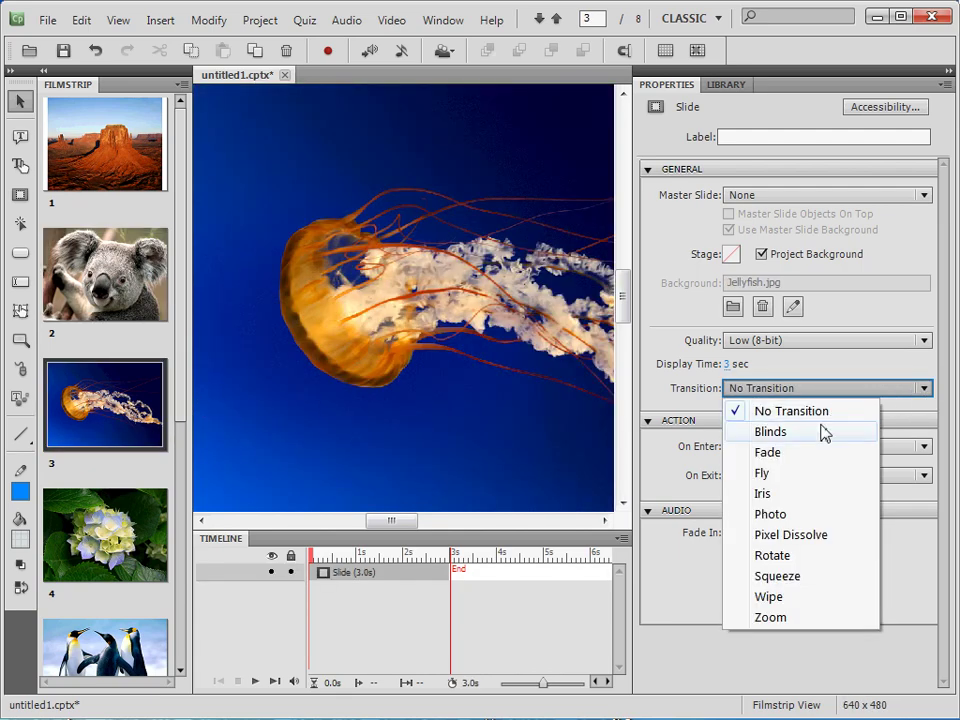
{"action": "left_click", "coordinate": [797, 474]}
Apply the Photo transition to slide 4, the hydrangeas, and the Rotate transition to slide 5, the penguins.
{"action": "left_click", "coordinate": [125, 530]}
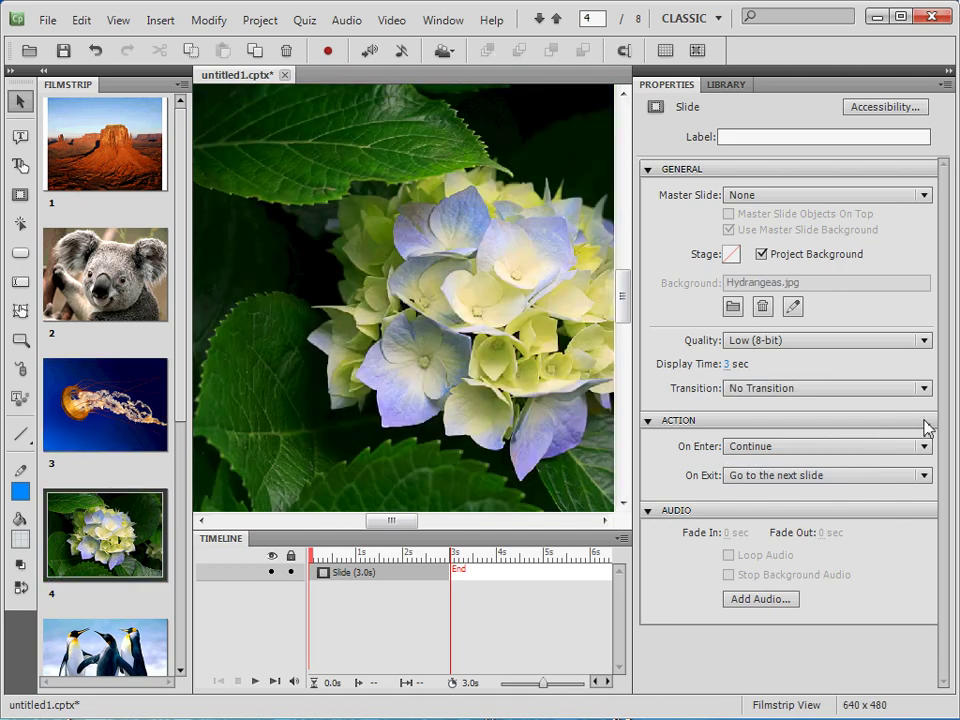
{"action": "left_click", "coordinate": [925, 389]}
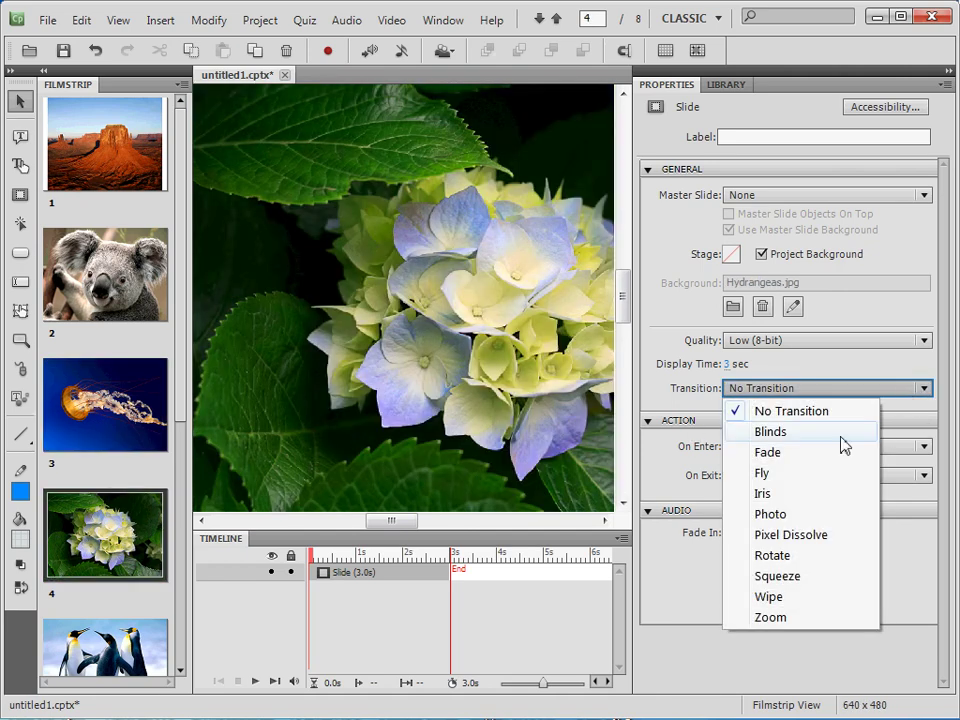
{"action": "left_click", "coordinate": [770, 514]}
{"action": "left_click", "coordinate": [125, 645]}
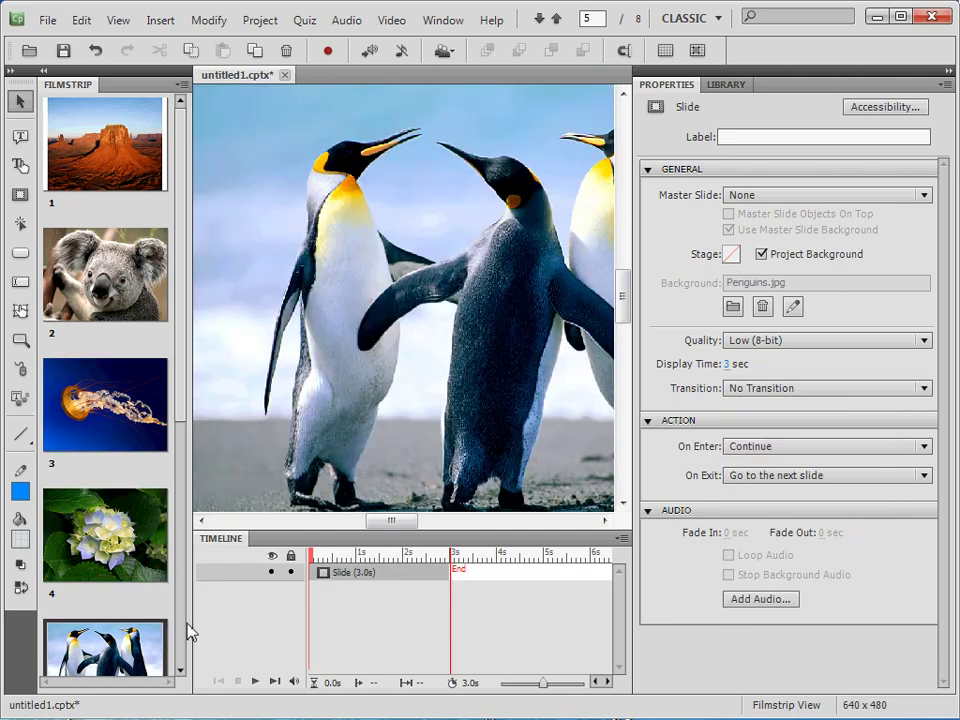
{"action": "left_click", "coordinate": [925, 388]}
{"action": "left_click", "coordinate": [786, 555]}
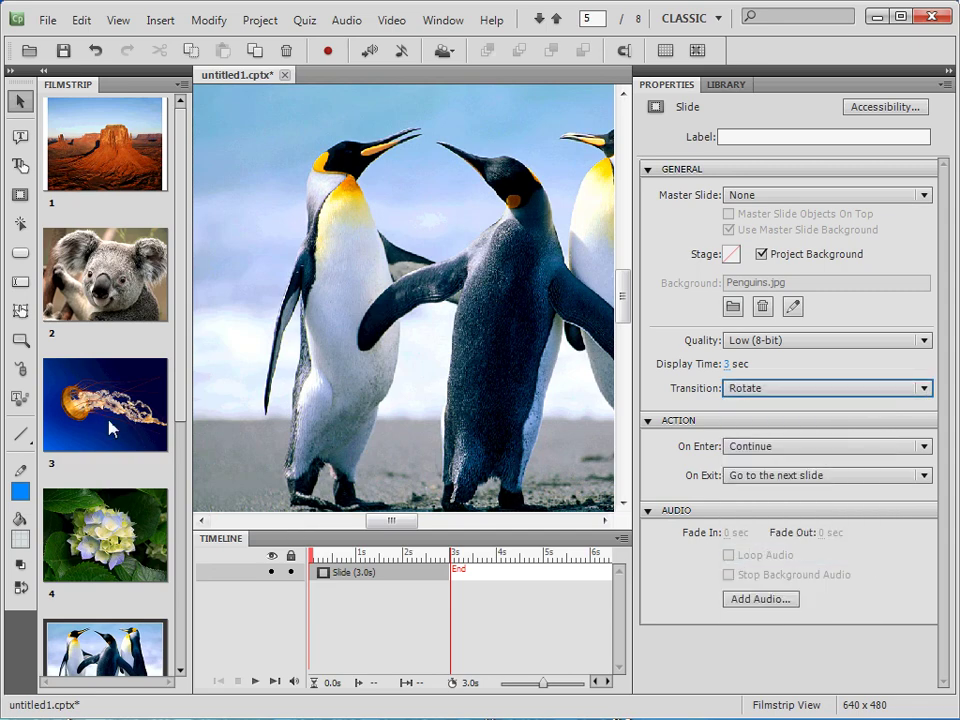
Apply the Squeeze transition to slide 6, the tulips, and the Wipe transition to slide 7, the lighthouse.
{"action": "left_click_drag", "start_coordinate": [180, 381], "coordinate": [175, 584]}
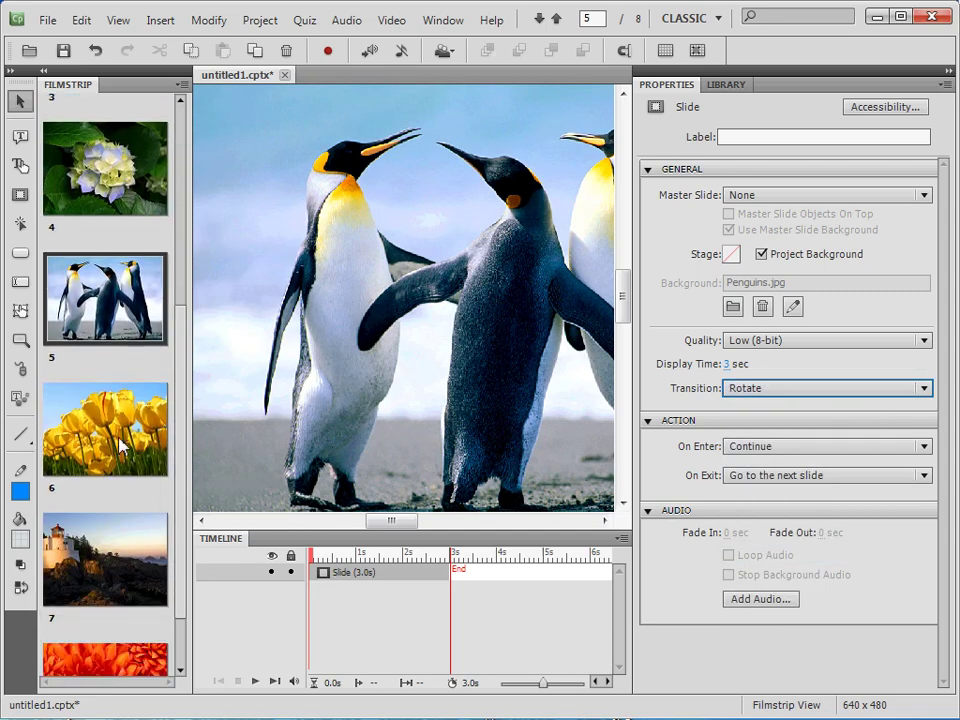
{"action": "left_click", "coordinate": [105, 430]}
{"action": "left_click", "coordinate": [925, 388]}
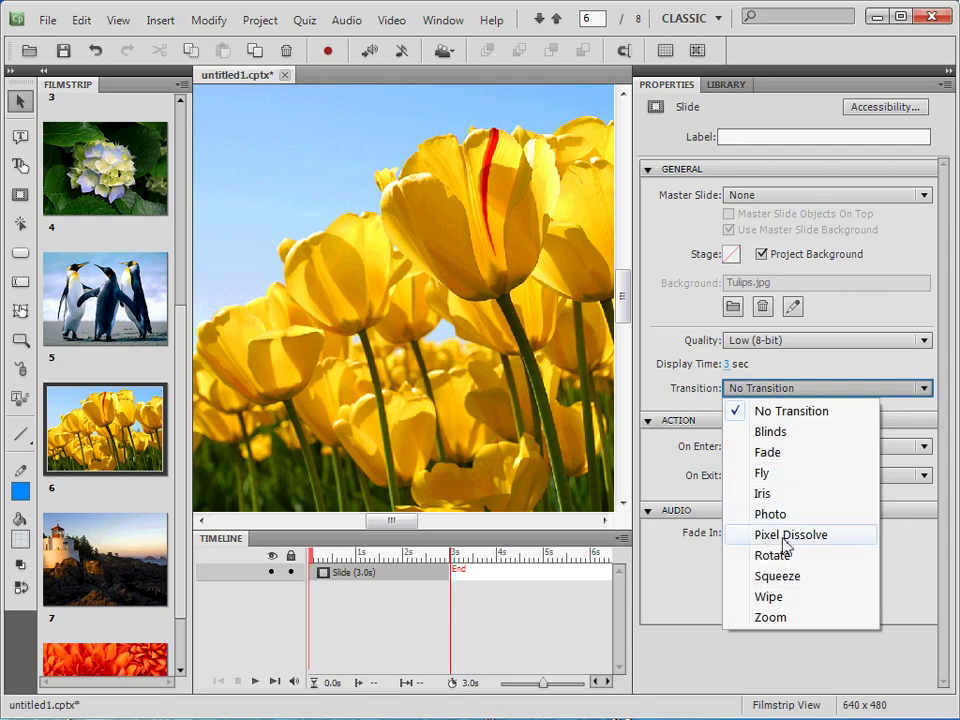
{"action": "left_click", "coordinate": [770, 576]}
{"action": "left_click", "coordinate": [165, 566]}
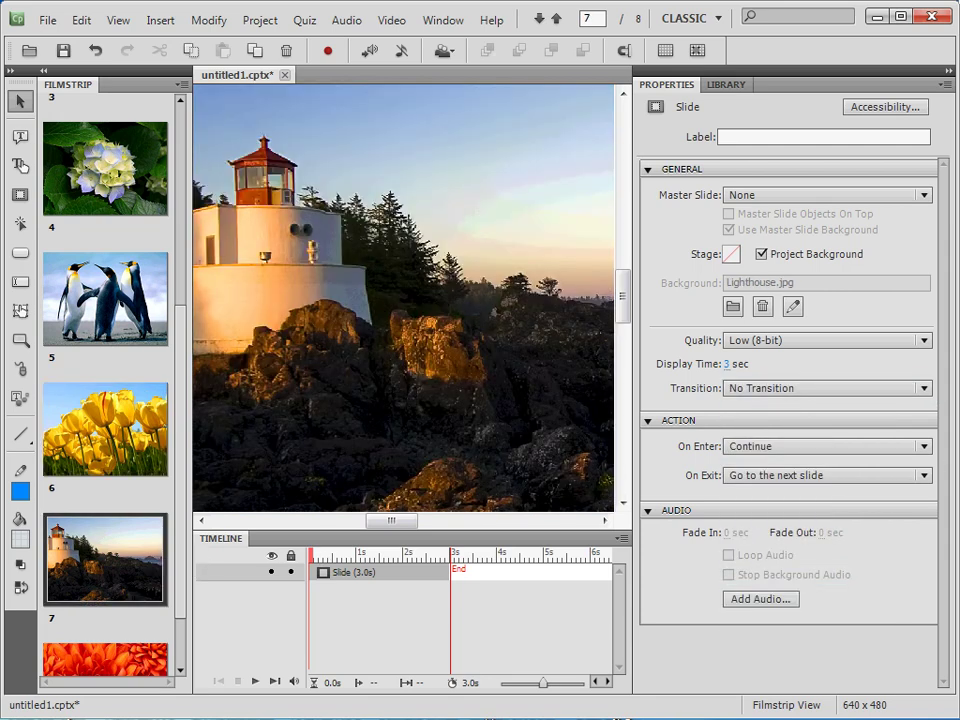
{"action": "left_click", "coordinate": [925, 388]}
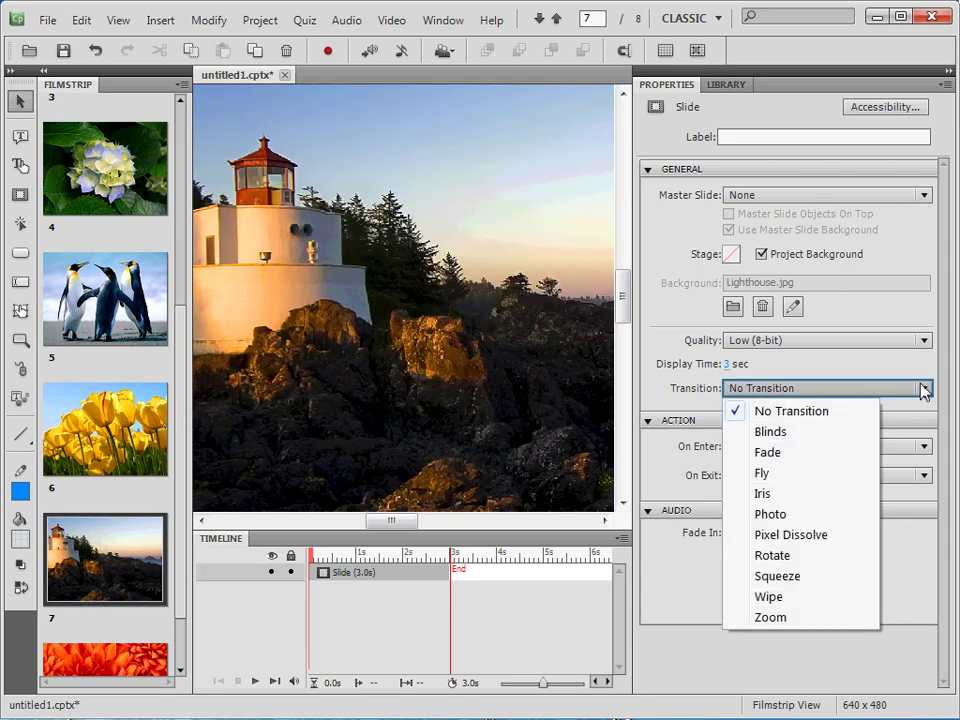
{"action": "left_click", "coordinate": [770, 596]}
Review the exit and enter actions available for slide 8, the chrysanthemum, and apply the Zoom transition to it.
{"action": "scroll", "coordinate": [160, 622], "scroll_direction": "down", "scroll_amount": 1}
{"action": "left_click", "coordinate": [160, 622]}
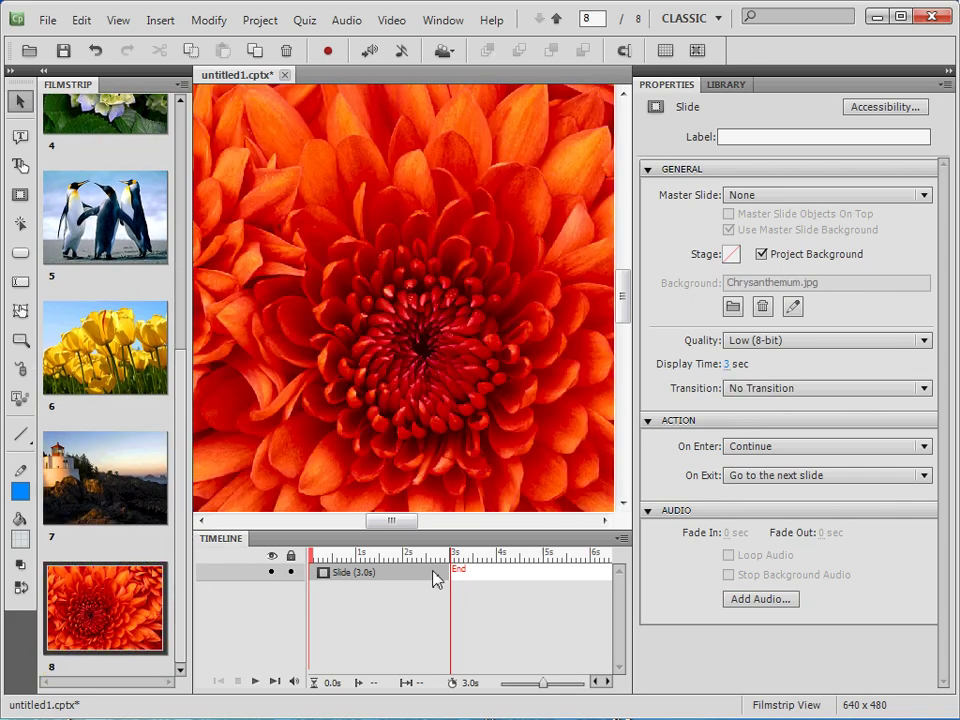
{"action": "left_click", "coordinate": [925, 475]}
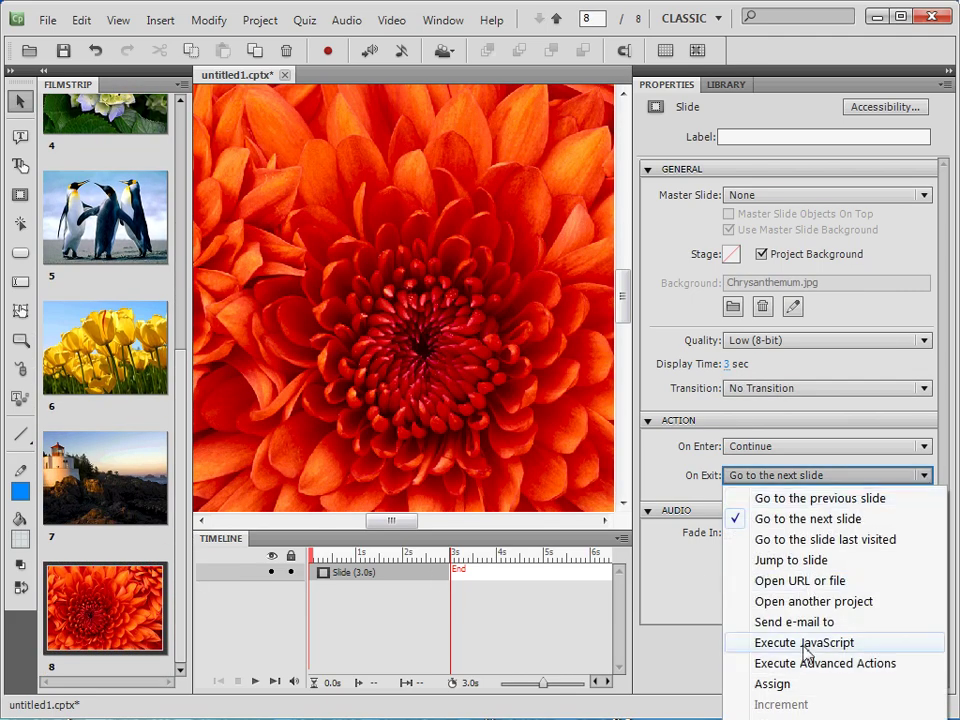
{"action": "left_click", "coordinate": [923, 446]}
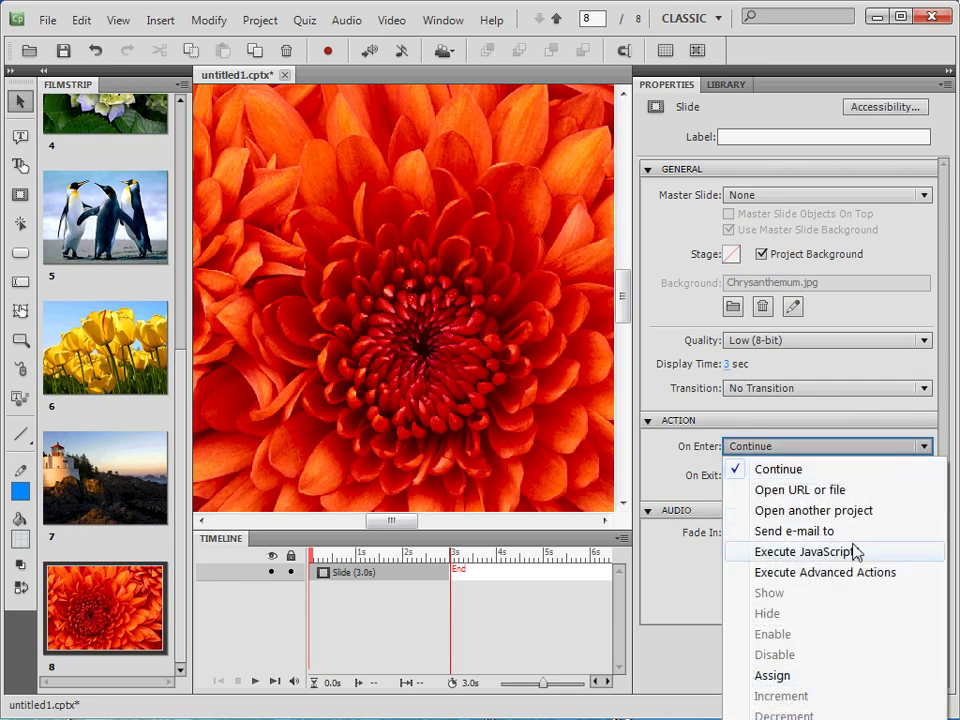
{"action": "left_click", "coordinate": [925, 389]}
{"action": "left_click", "coordinate": [768, 617]}
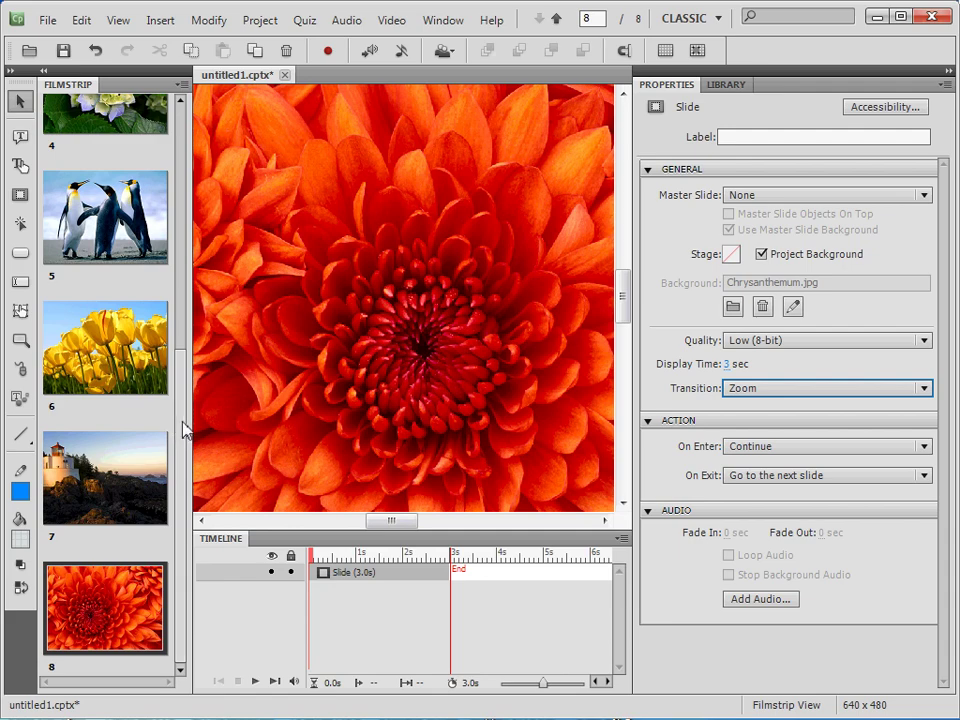
Insert a new slide after slide 8, the chrysanthemum.
{"action": "right_click", "coordinate": [117, 587]}
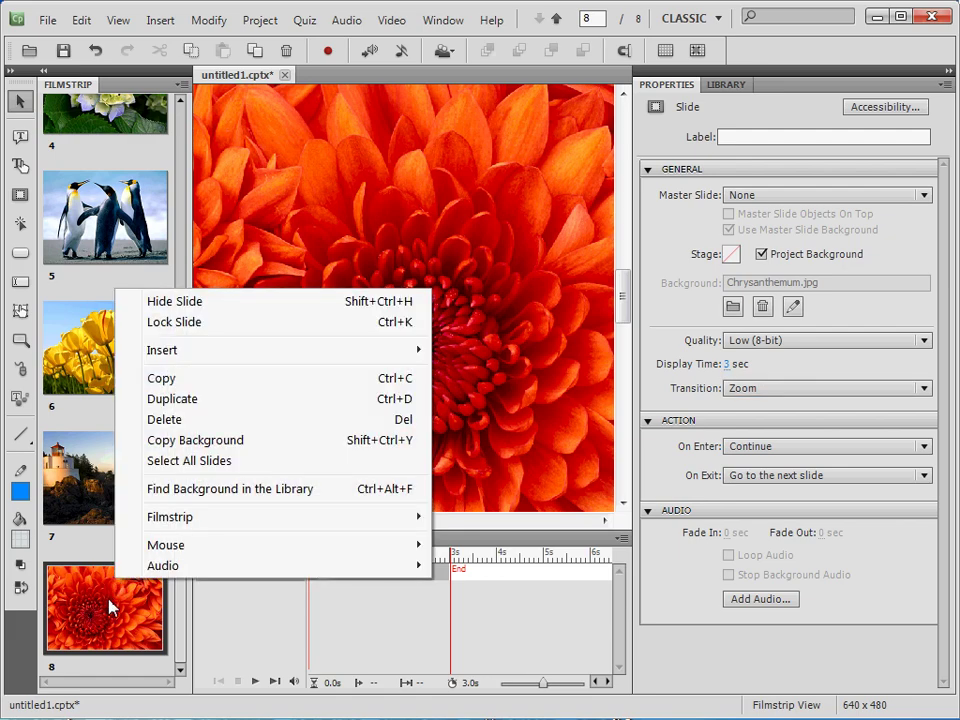
{"action": "key", "text": "Escape"}
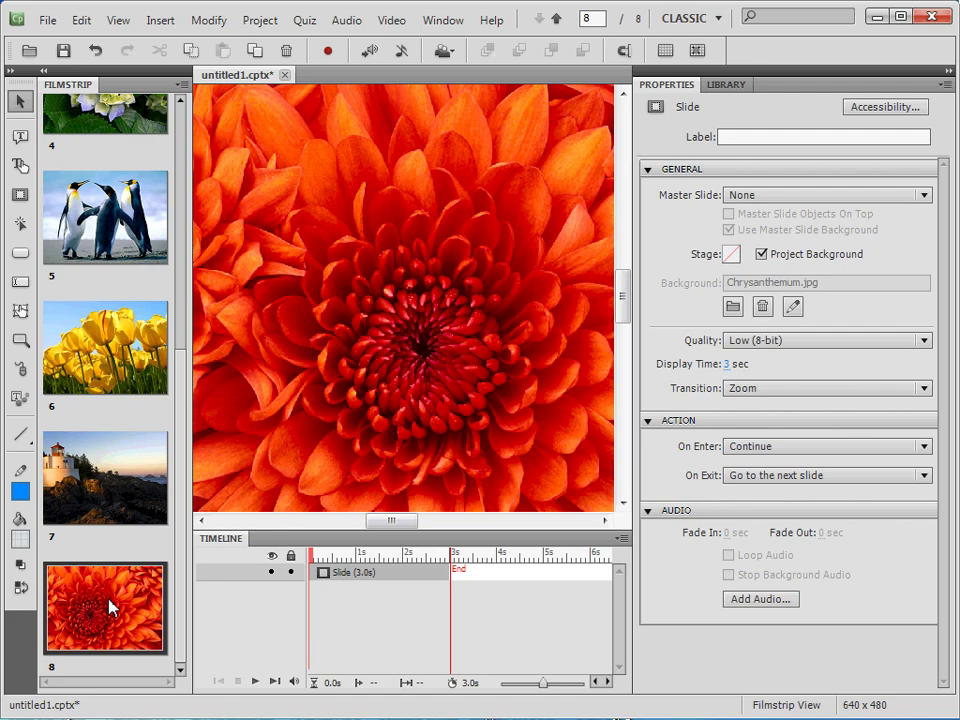
{"action": "right_click", "coordinate": [110, 607]}
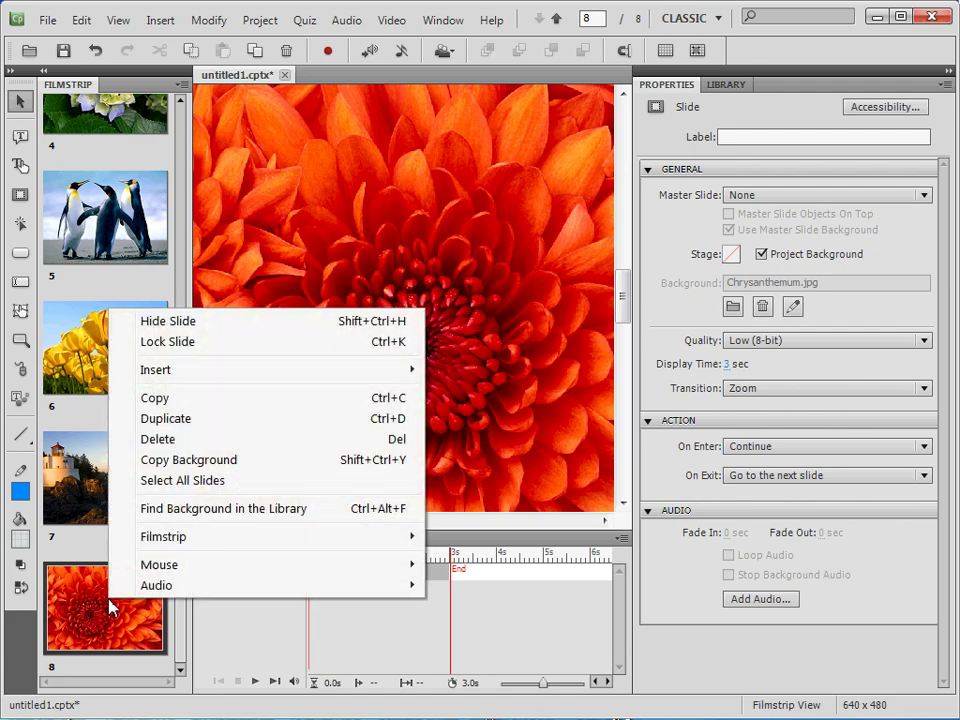
{"action": "mouse_move", "coordinate": [203, 374]}
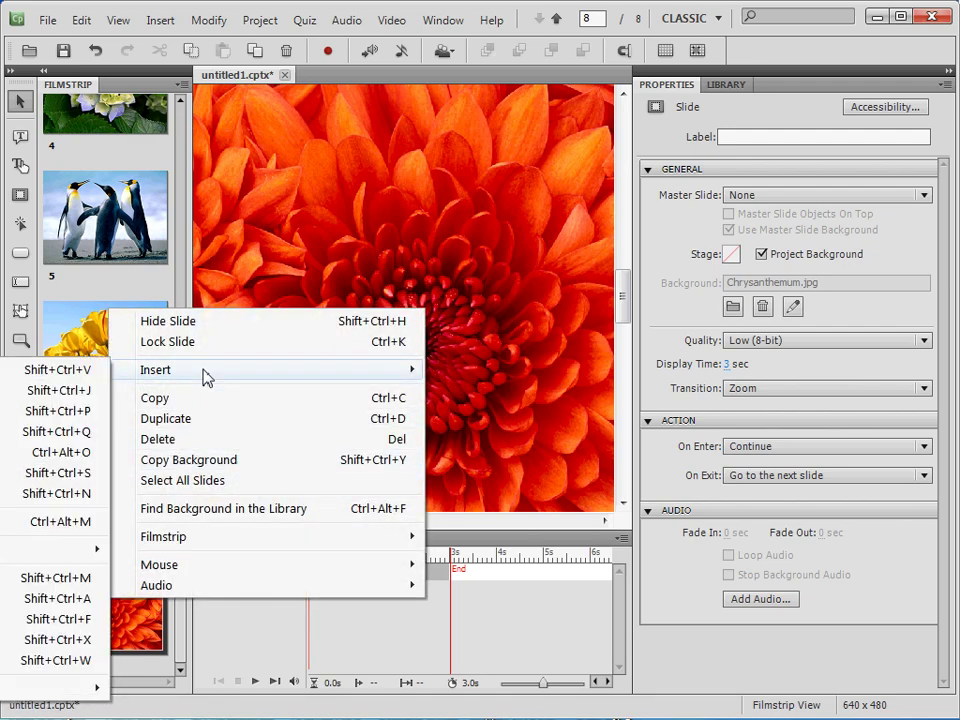
{"action": "left_click", "coordinate": [48, 370]}
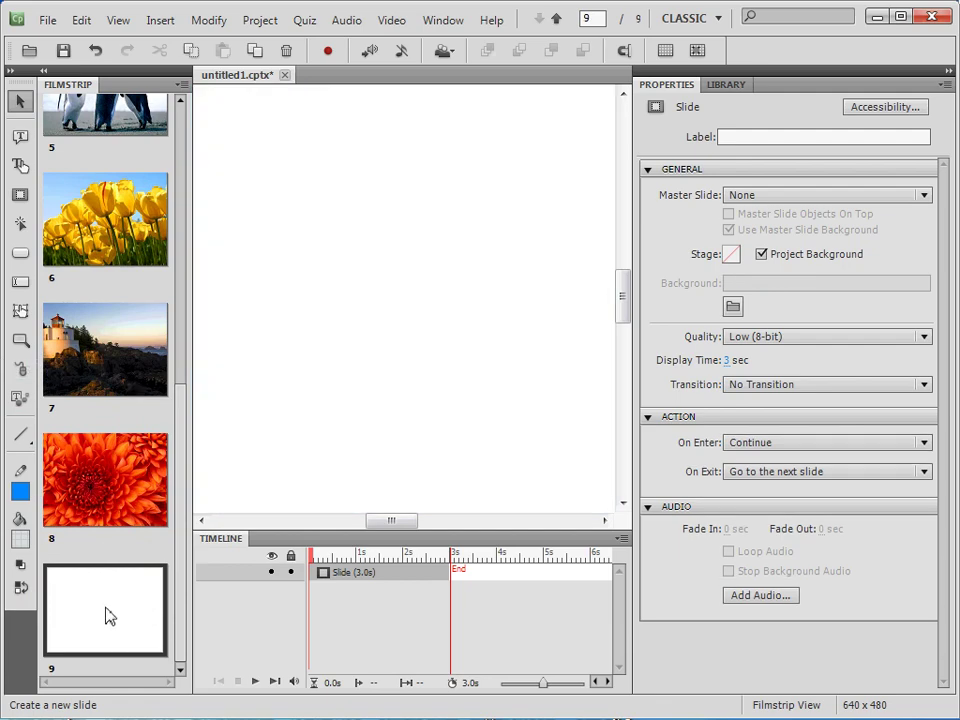
Insert the video slideshow2.f4v as a slide video on the empty slide 9.
{"action": "left_click", "coordinate": [405, 28]}
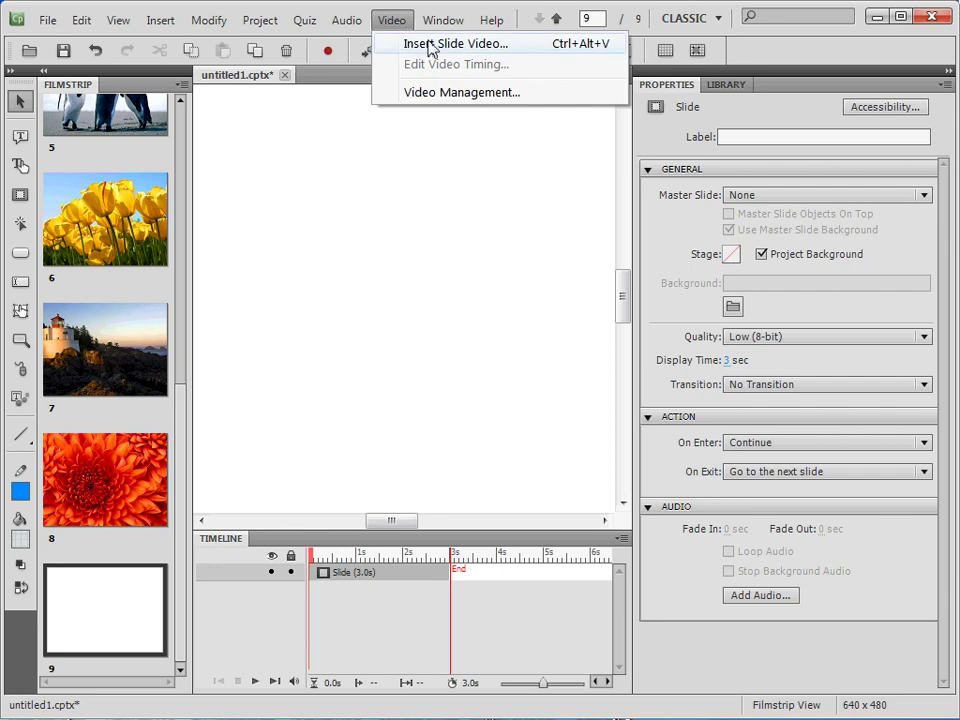
{"action": "left_click", "coordinate": [430, 44]}
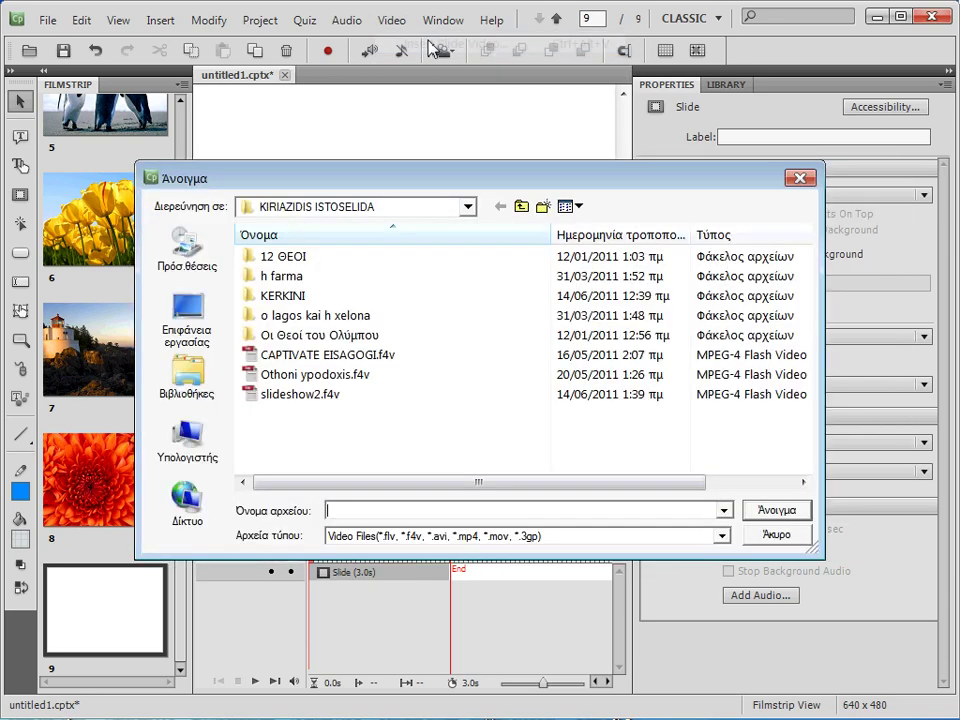
{"action": "left_click", "coordinate": [300, 400]}
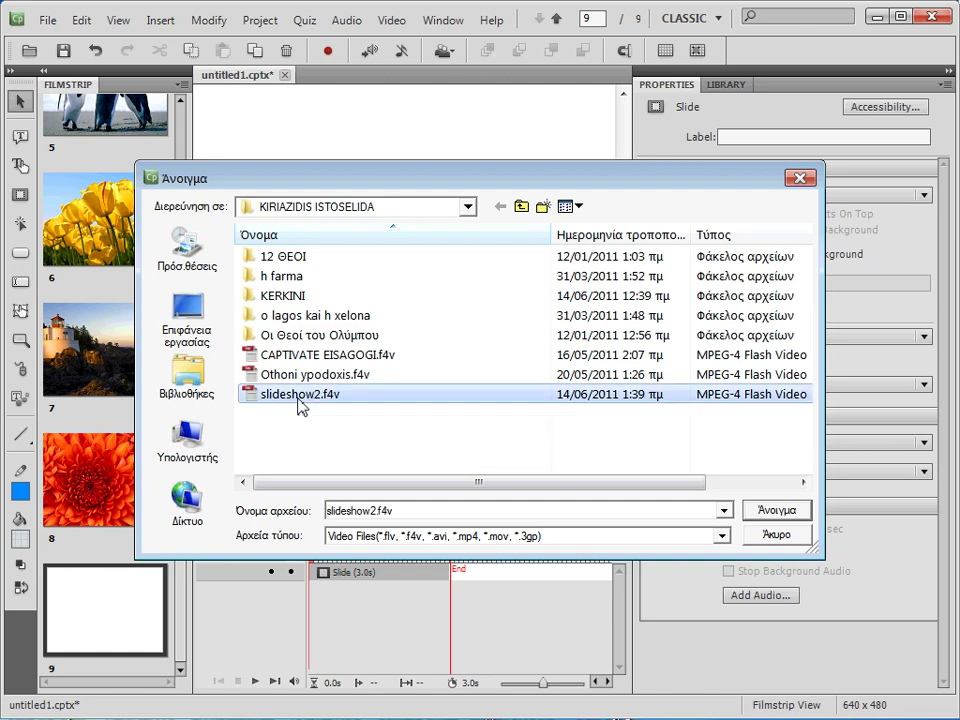
{"action": "left_click", "coordinate": [779, 511]}
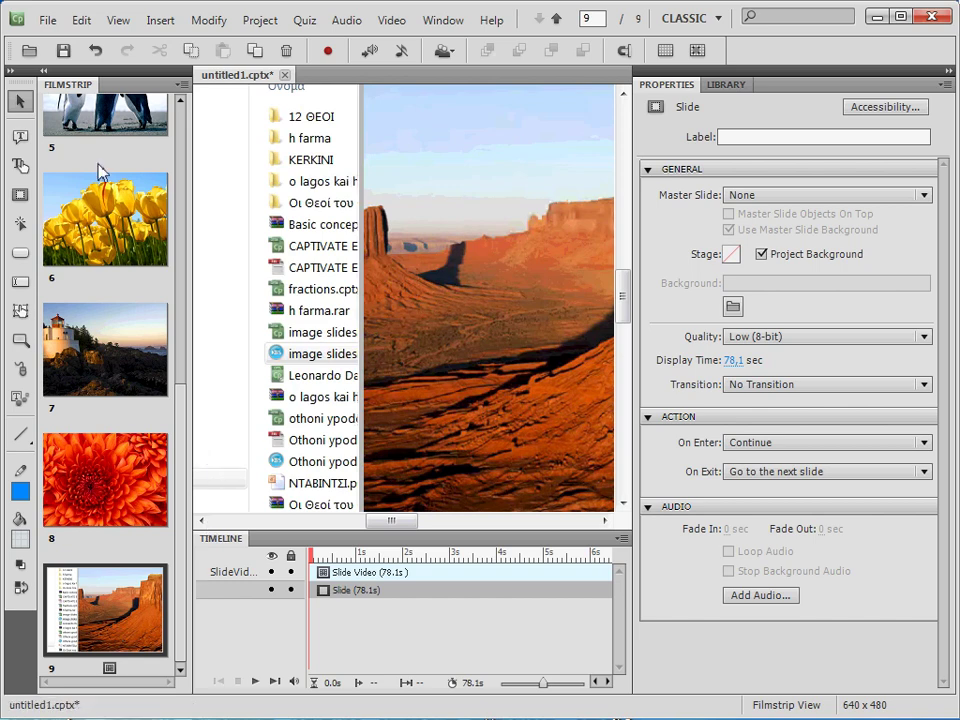
{"action": "left_click", "coordinate": [50, 21]}
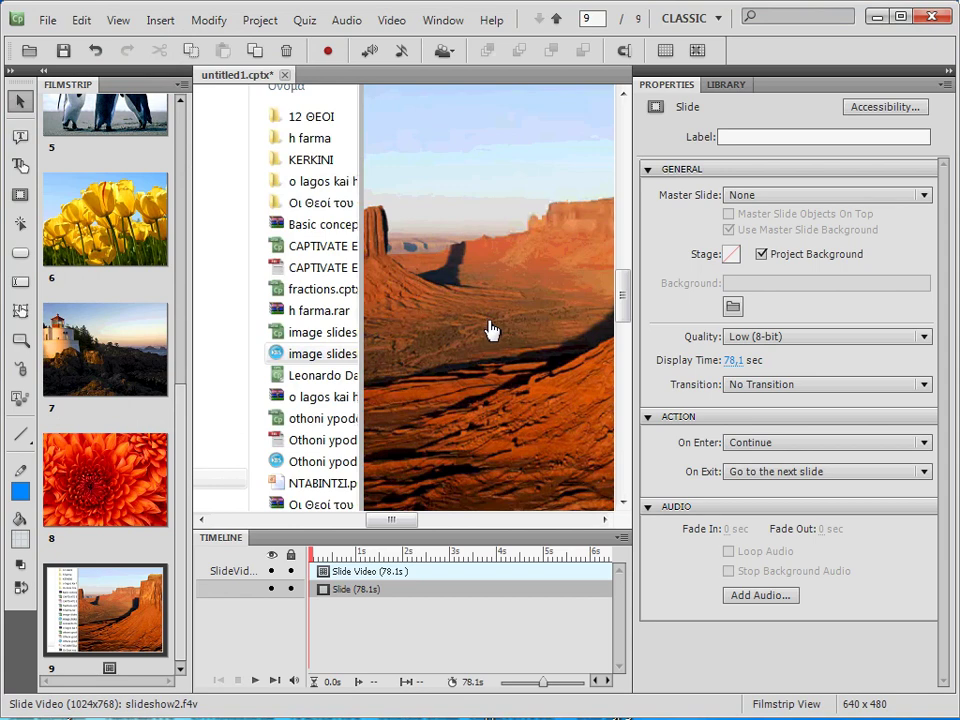
{"action": "left_click", "coordinate": [930, 717]}
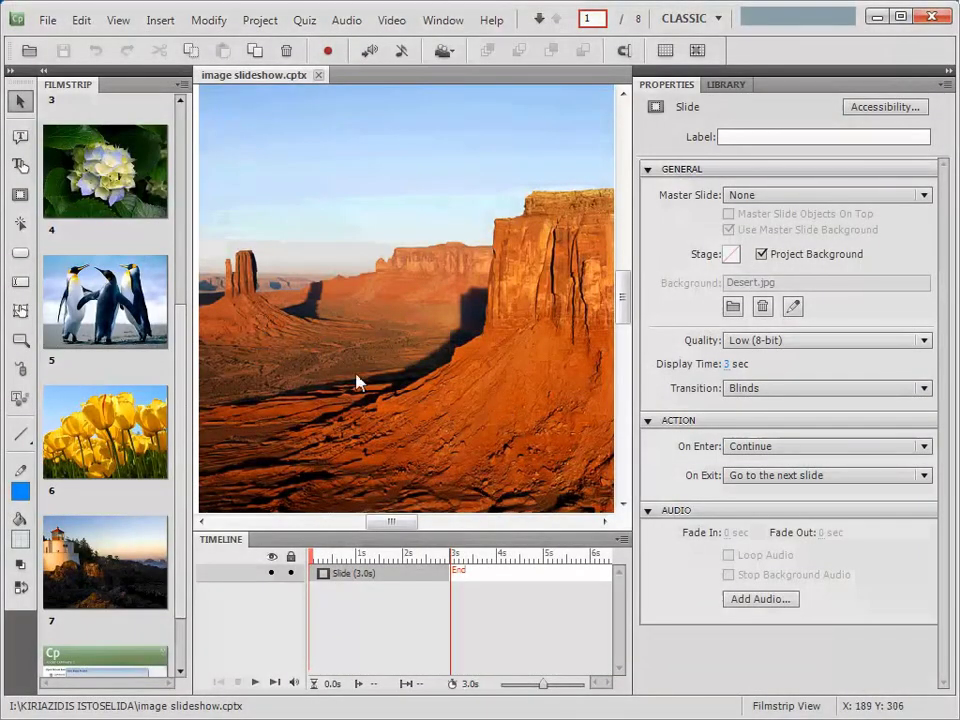
{"action": "left_click", "coordinate": [52, 21]}
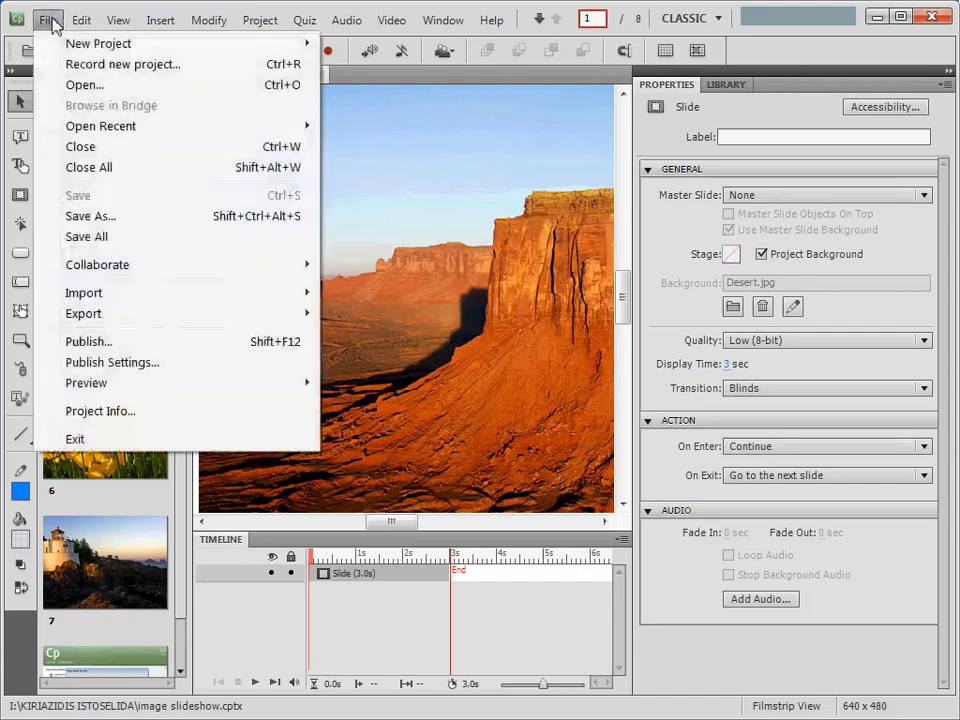
{"action": "left_click", "coordinate": [52, 21]}
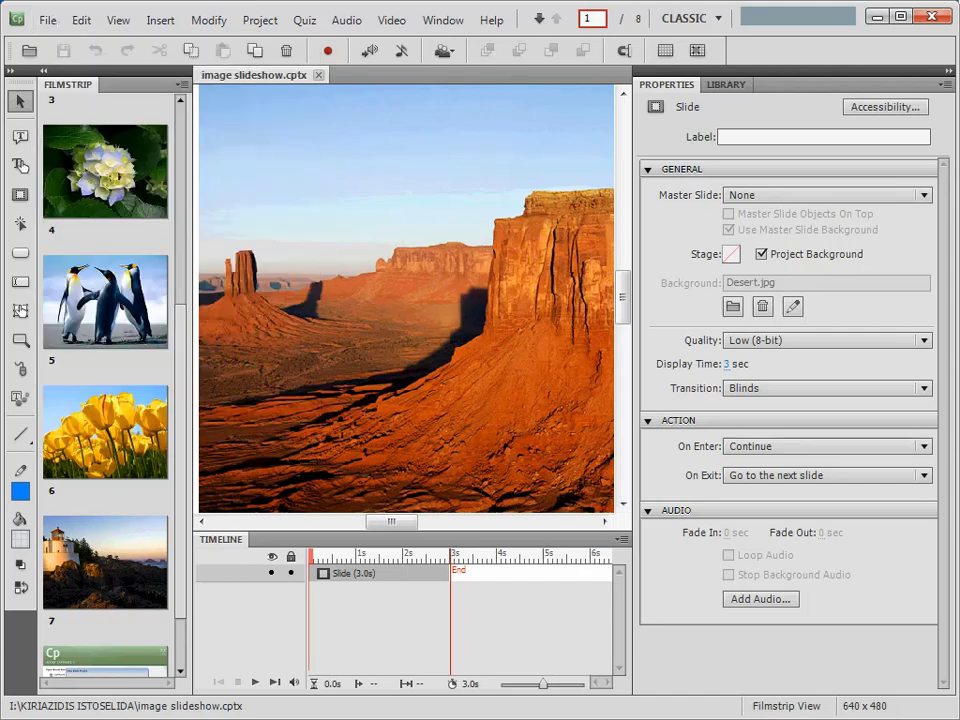
Switch to Windows Explorer and open the website folder holding the slideshow files on Expansion Drive (I:).
{"action": "key", "text": "super+e"}
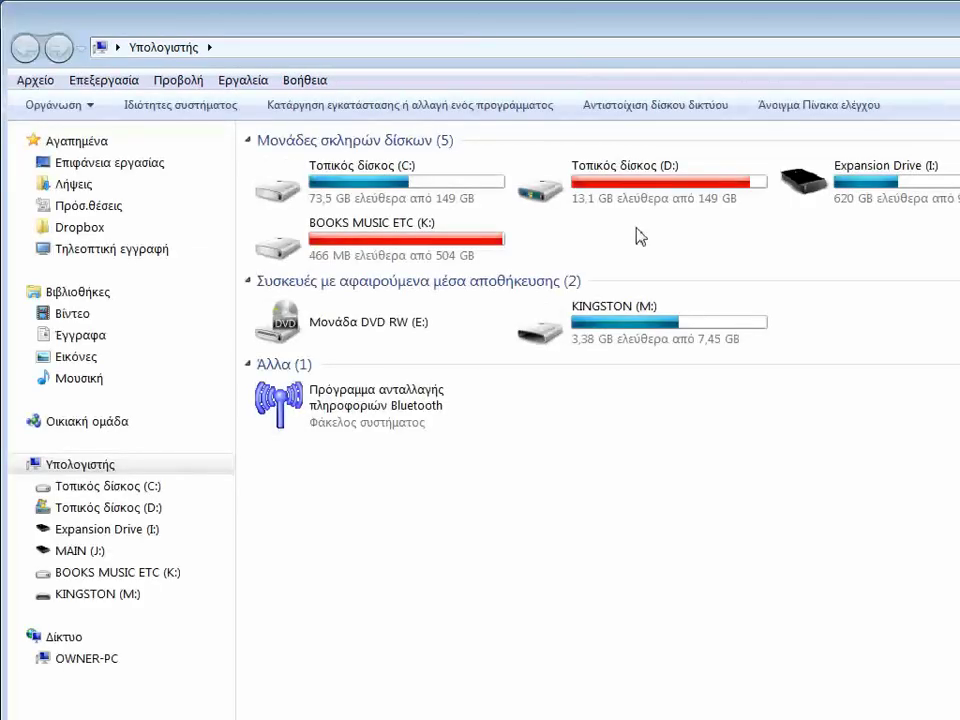
{"action": "double_click", "coordinate": [804, 182]}
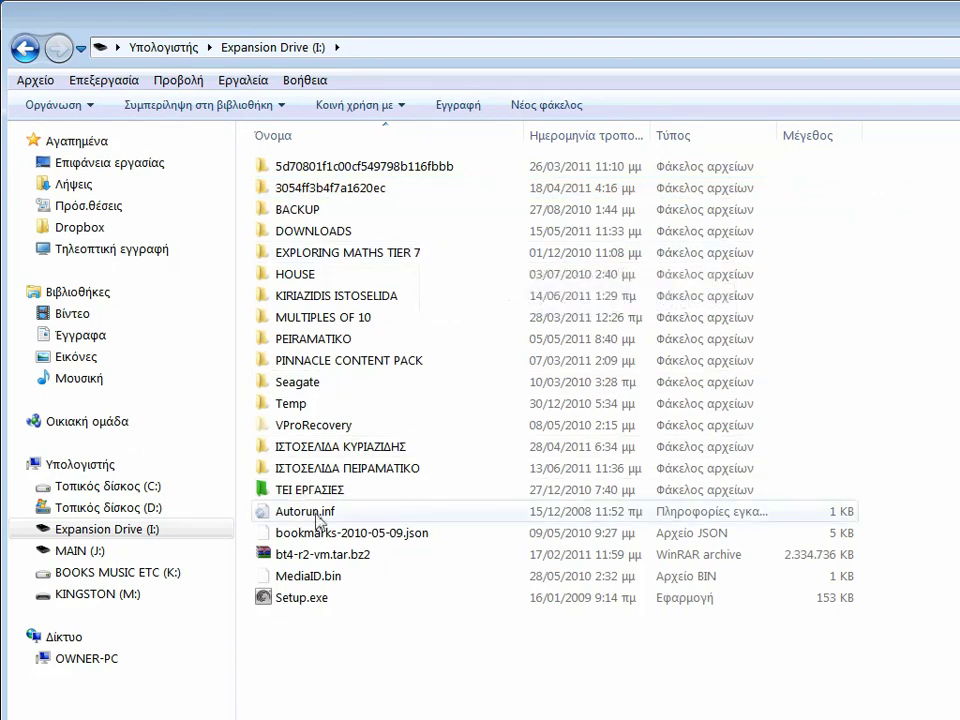
{"action": "double_click", "coordinate": [318, 298]}
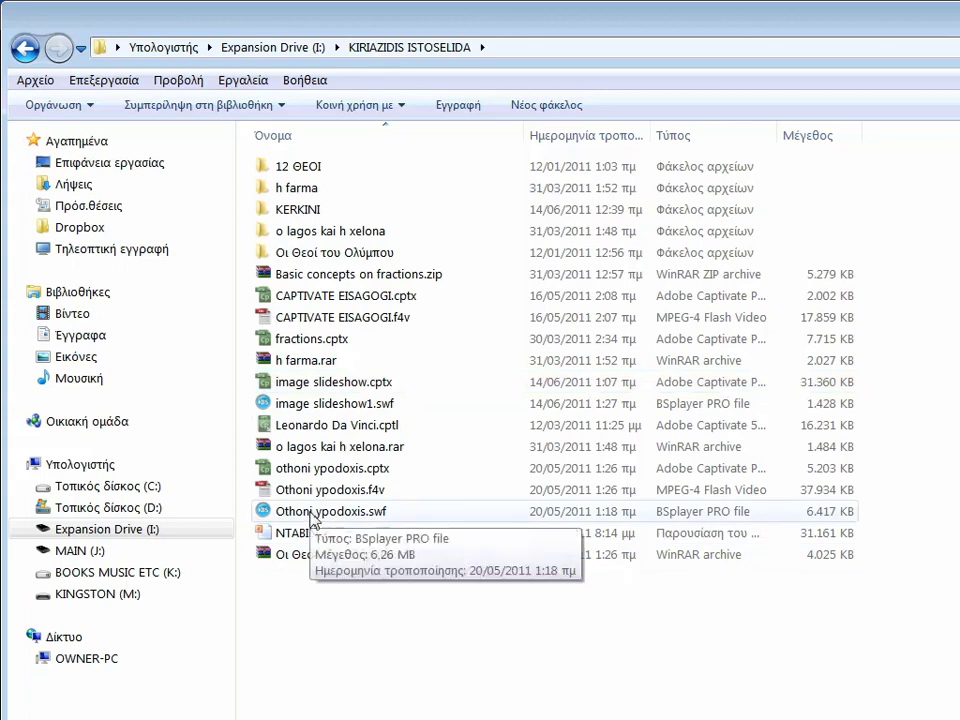
Play image slideshow1.swf in BS.Player with the whole picture in view, and close the player.
{"action": "left_click", "coordinate": [320, 405]}
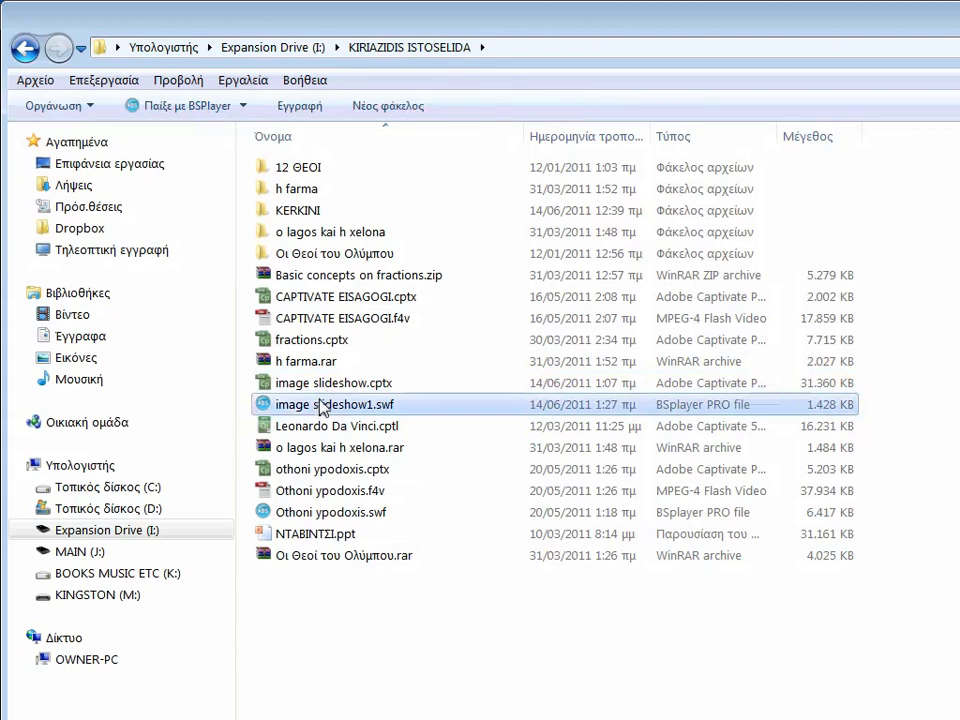
{"action": "right_click", "coordinate": [320, 405]}
{"action": "mouse_move", "coordinate": [210, 455]}
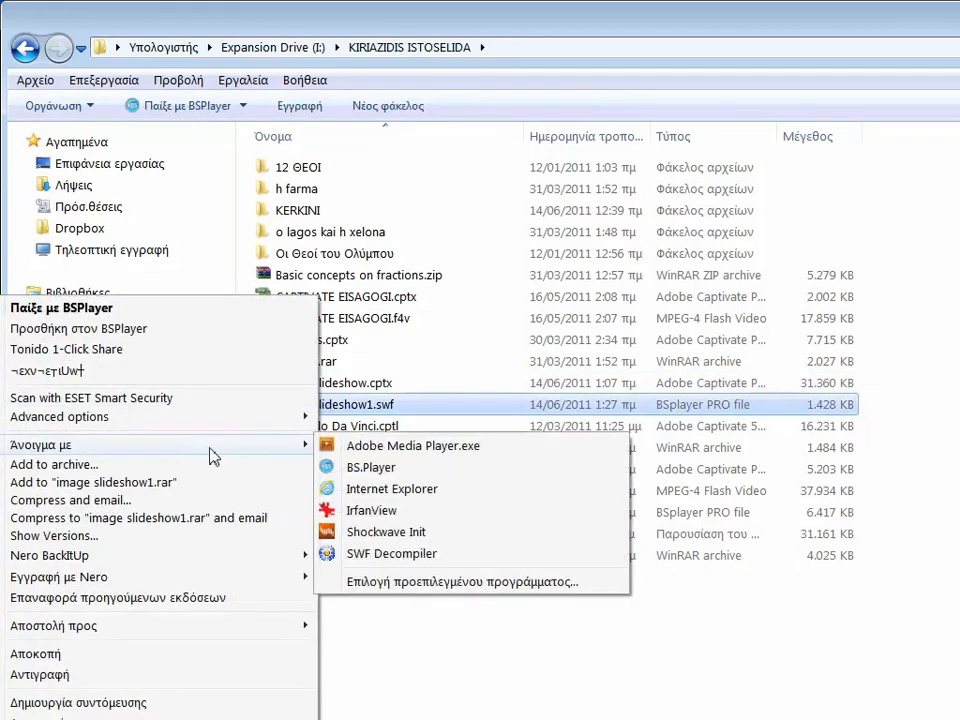
{"action": "left_click", "coordinate": [361, 470]}
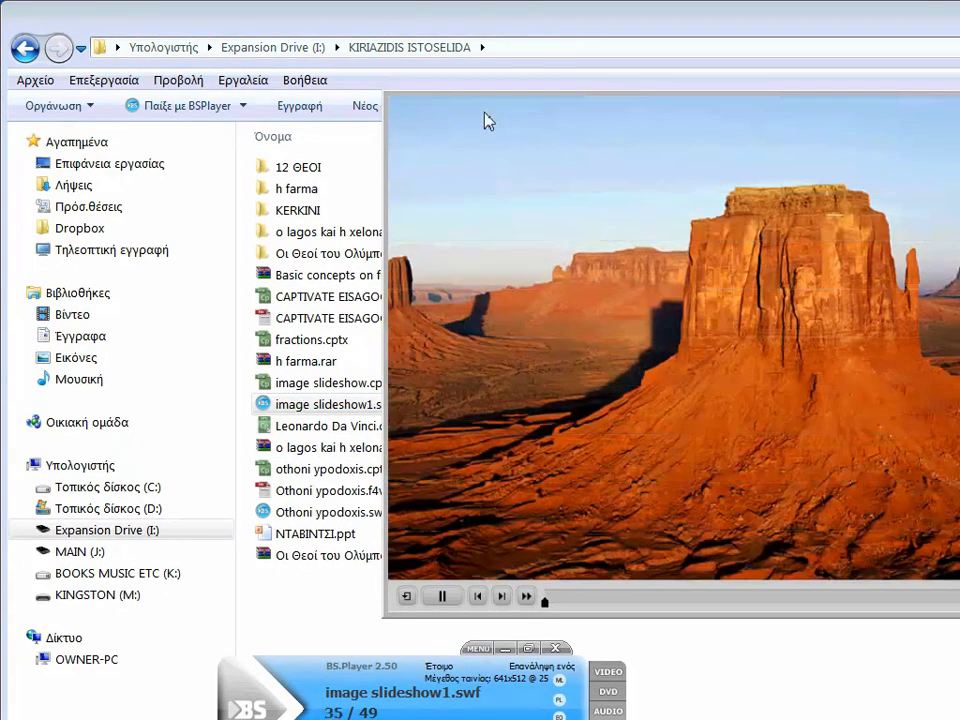
{"action": "left_click_drag", "start_coordinate": [487, 120], "coordinate": [206, 122]}
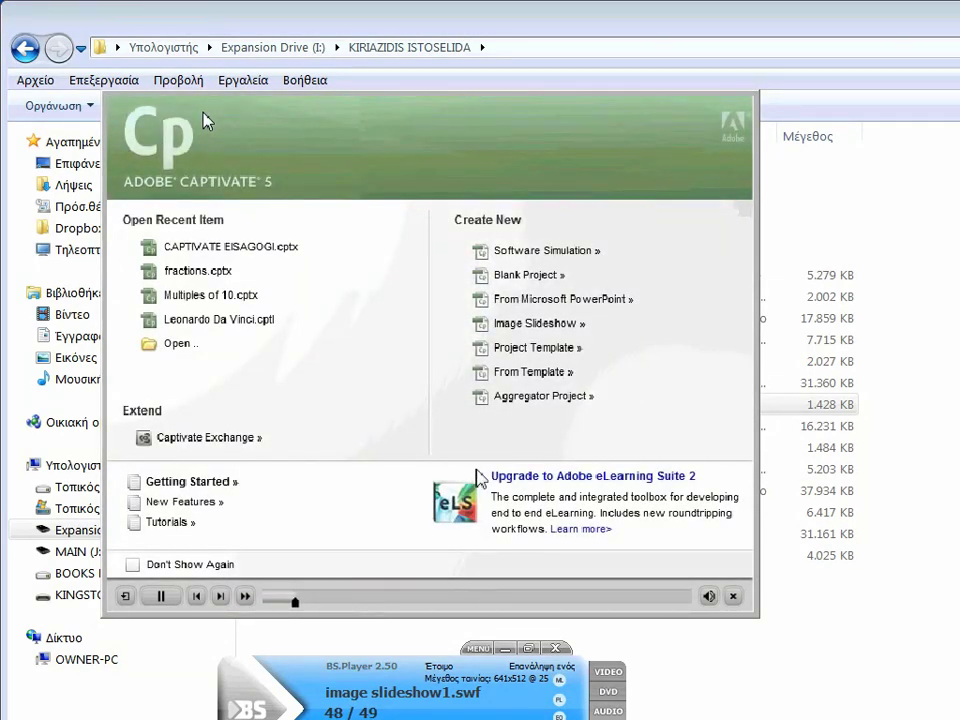
{"action": "left_click", "coordinate": [556, 649]}
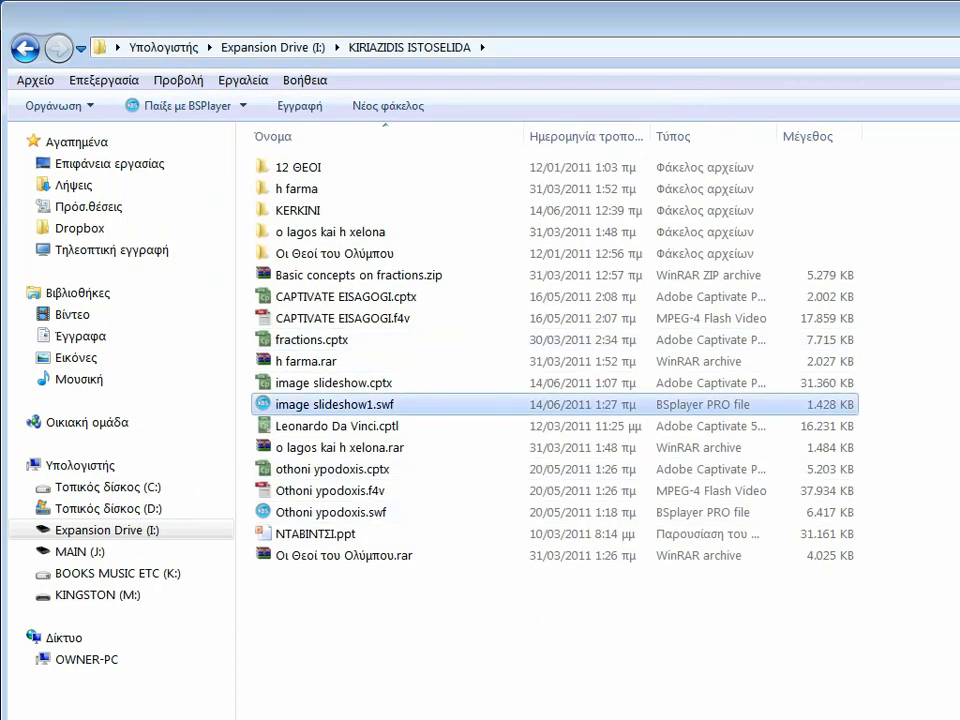